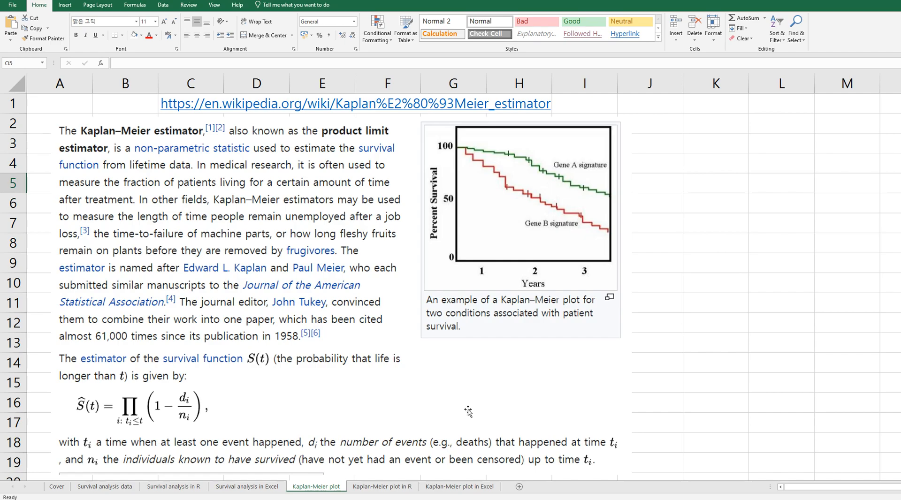
Review the Kaplan-Meier plot in R and Survival analysis in Excel sheets, ending on the empty Kaplan-Meier plot in Excel sheet
left_click(400, 488)
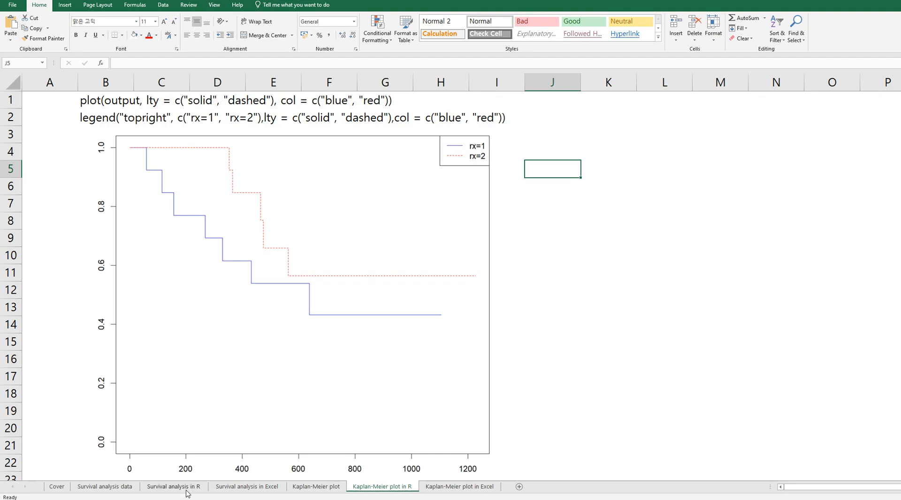
left_click(233, 490)
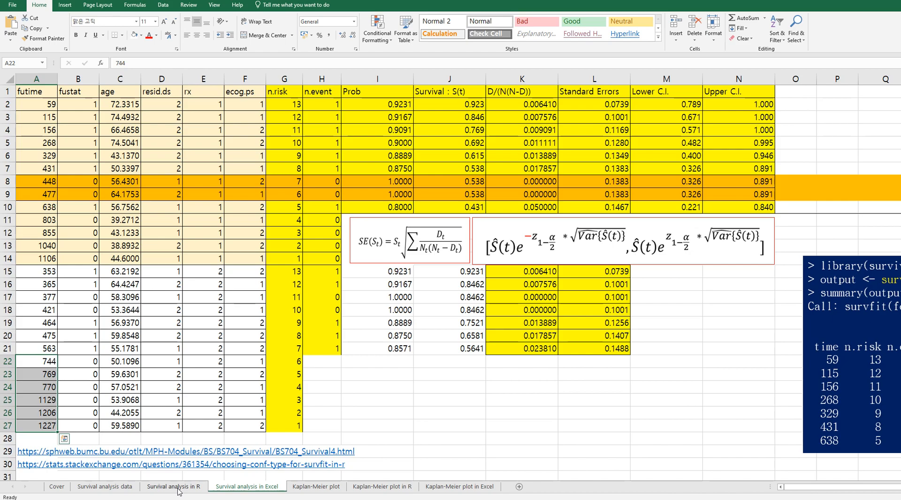
left_click(373, 488)
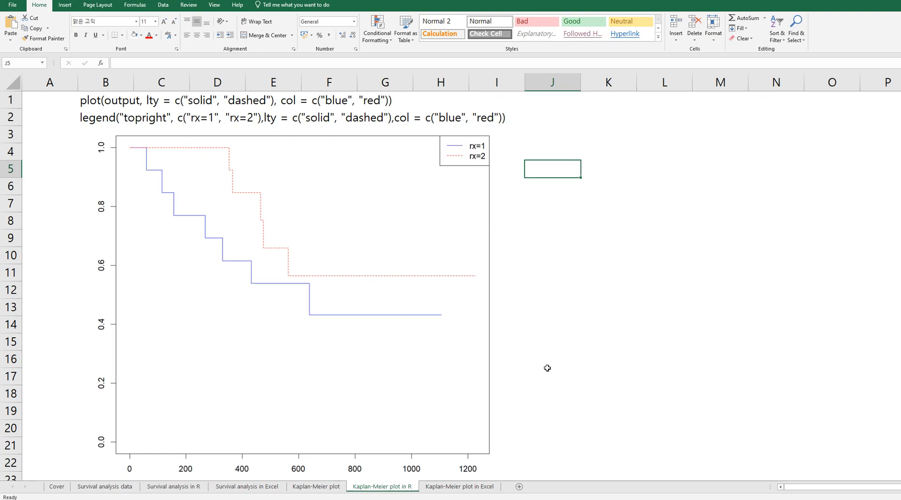
left_click(460, 487)
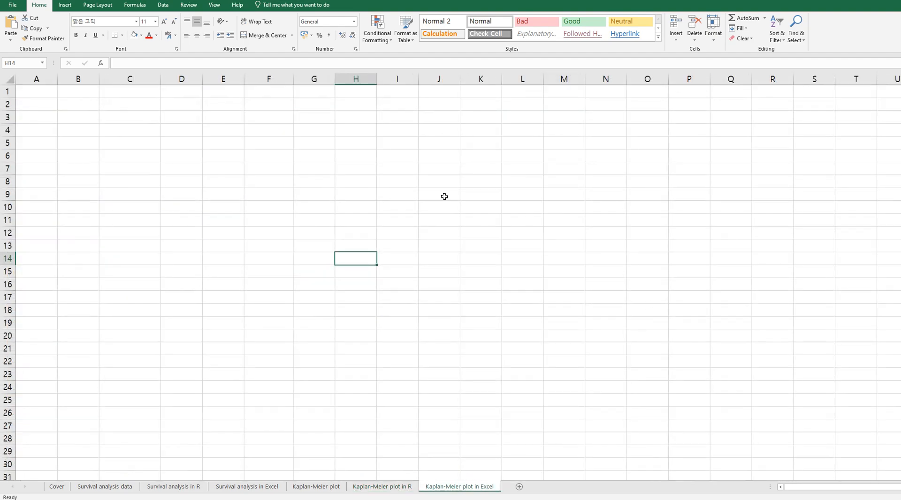
left_click(239, 237)
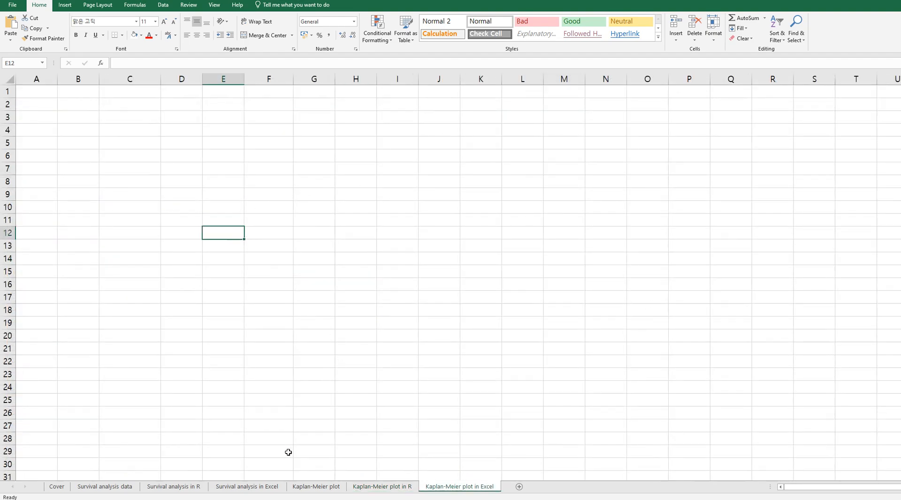
Copy the futime data in A1:A14 of the Survival analysis in Excel sheet to B1 of the Kaplan-Meier plot in Excel sheet
left_click(268, 488)
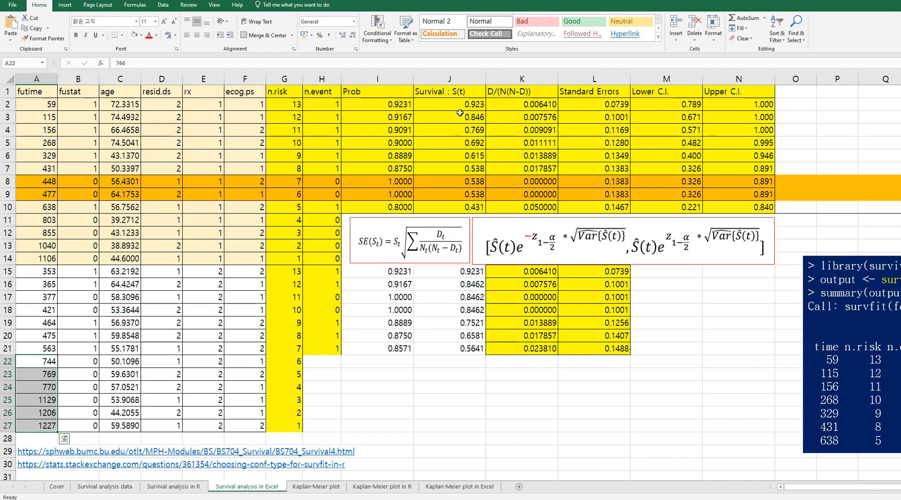
left_click_drag(459, 96, 451, 351)
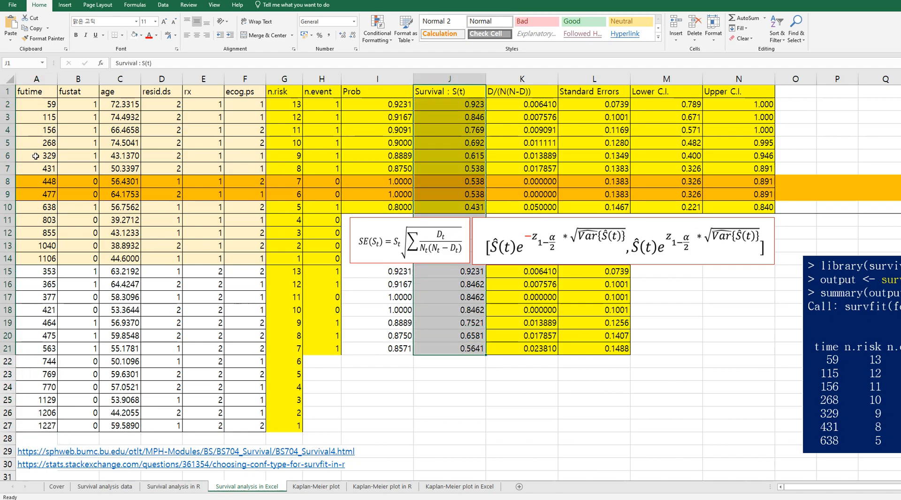
left_click_drag(38, 92, 39, 261)
key("ctrl+c")
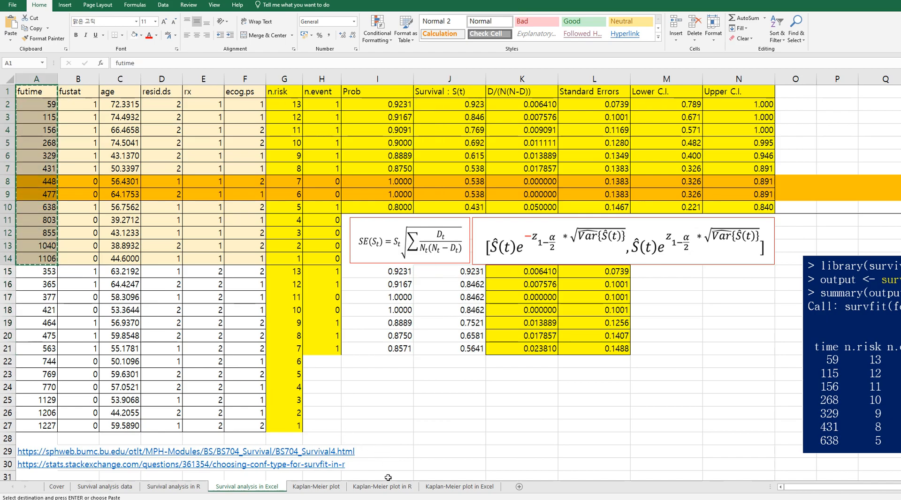
left_click(436, 489)
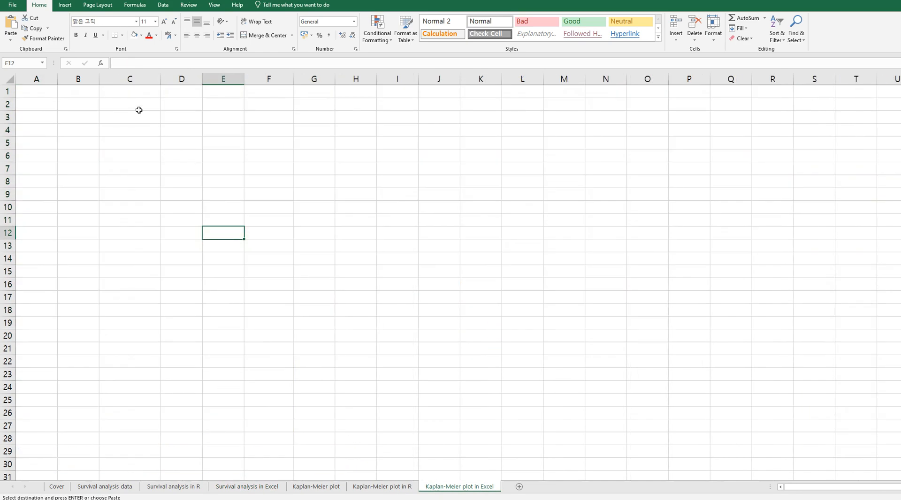
left_click(77, 94)
key("ctrl+v")
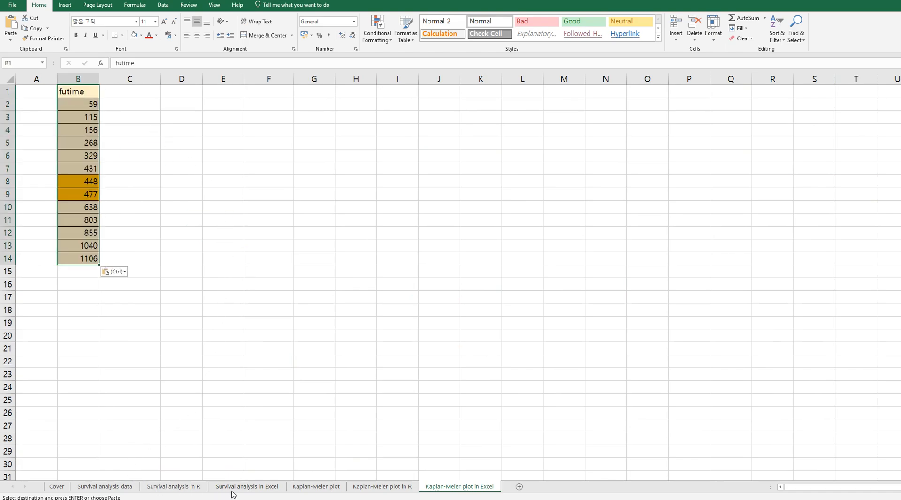
Copy Survival : S(t) from J1:J10 of the Survival analysis in Excel sheet into C1 beside futime, keeping formatting but only values
left_click(234, 489)
left_click_drag(446, 92, 457, 203)
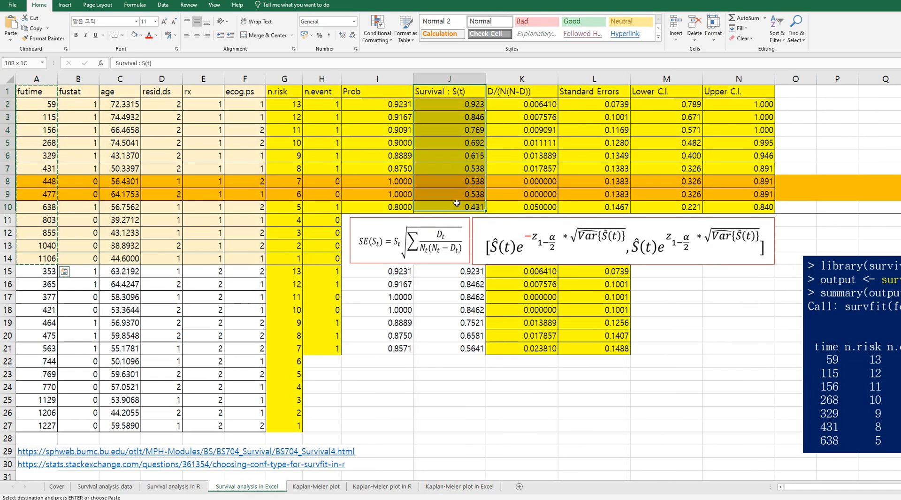
key("ctrl+c")
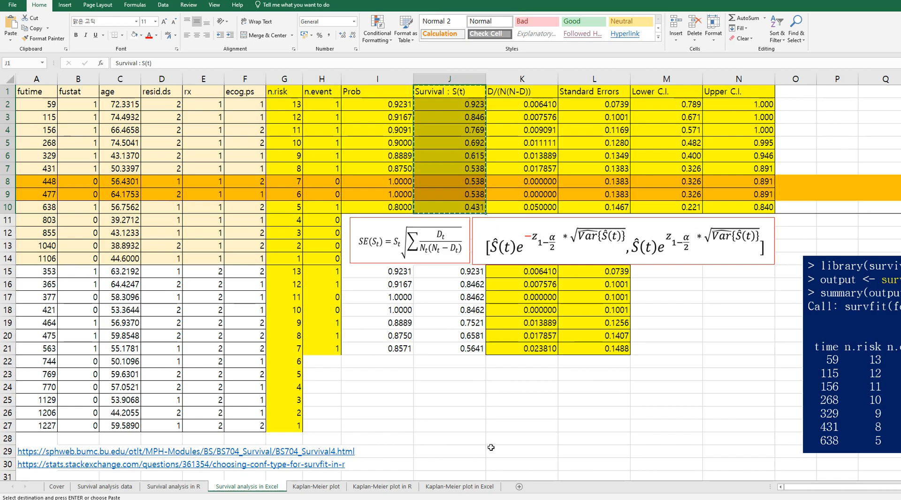
left_click(485, 489)
left_click(134, 95)
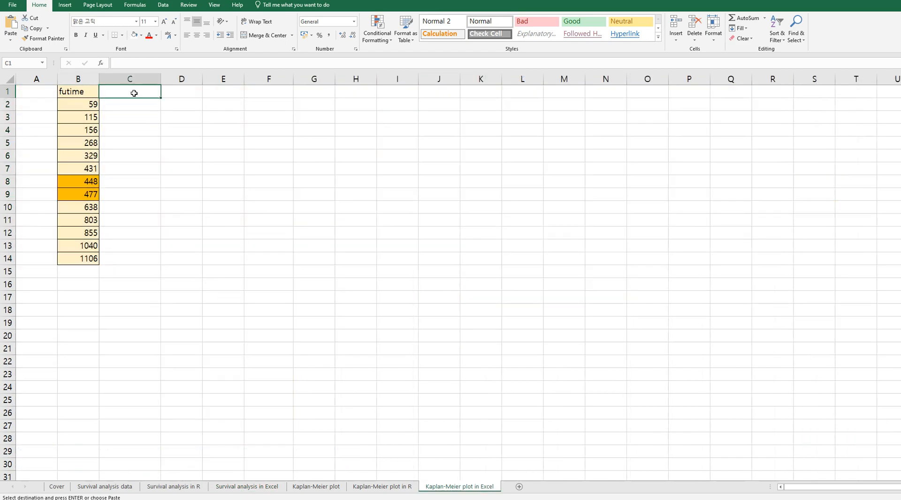
key("ctrl+v")
right_click(144, 130)
left_click(170, 165)
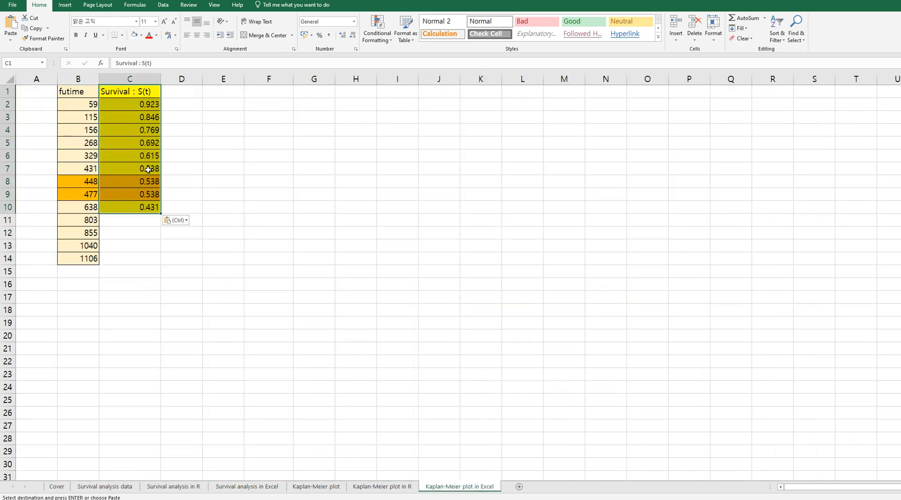
left_click(127, 258)
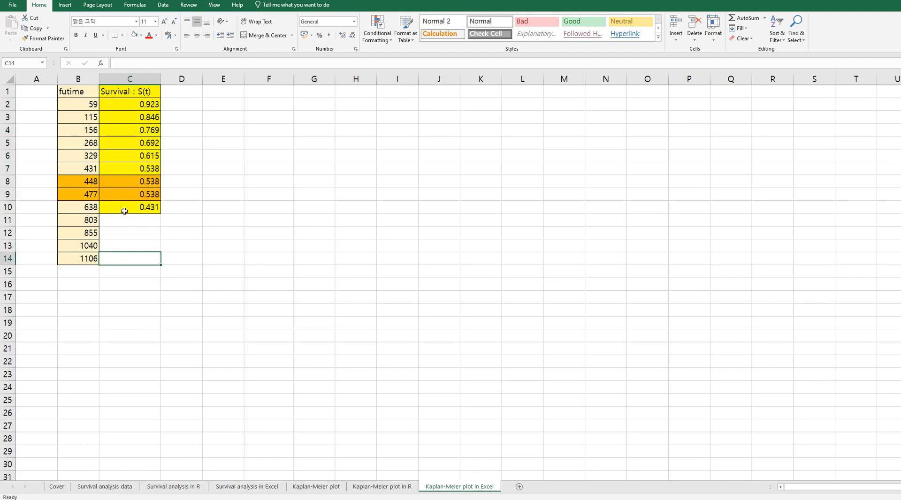
Copy the last survival value in C10 into C11:C14 as values only, for futime 803 to 1106
left_click_drag(89, 218, 79, 272)
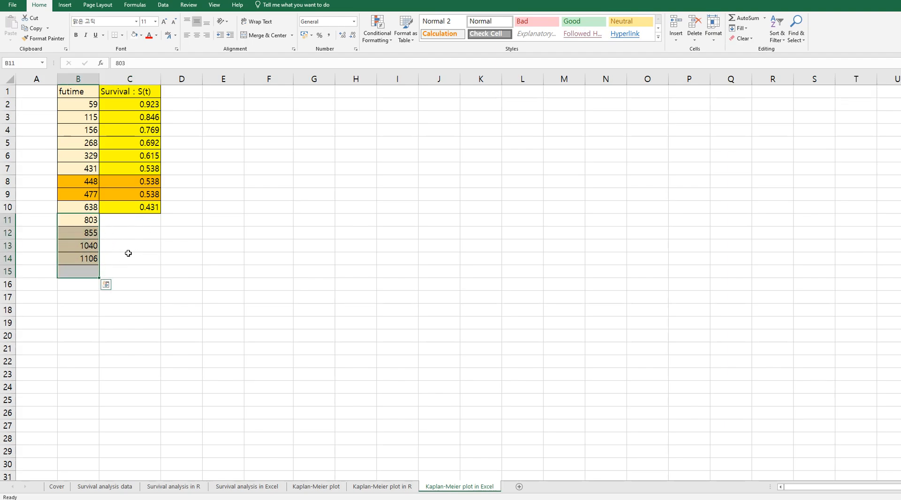
left_click(132, 224)
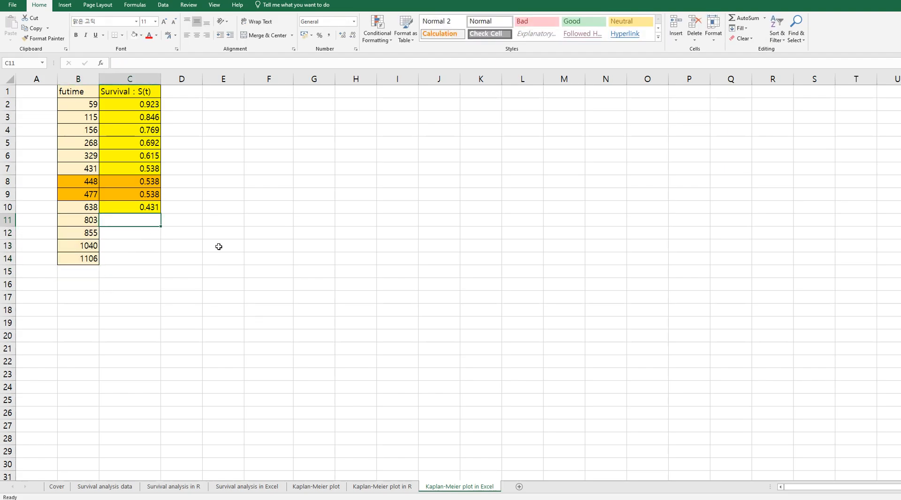
left_click(151, 209)
key("ctrl+c")
left_click_drag(143, 220, 145, 265)
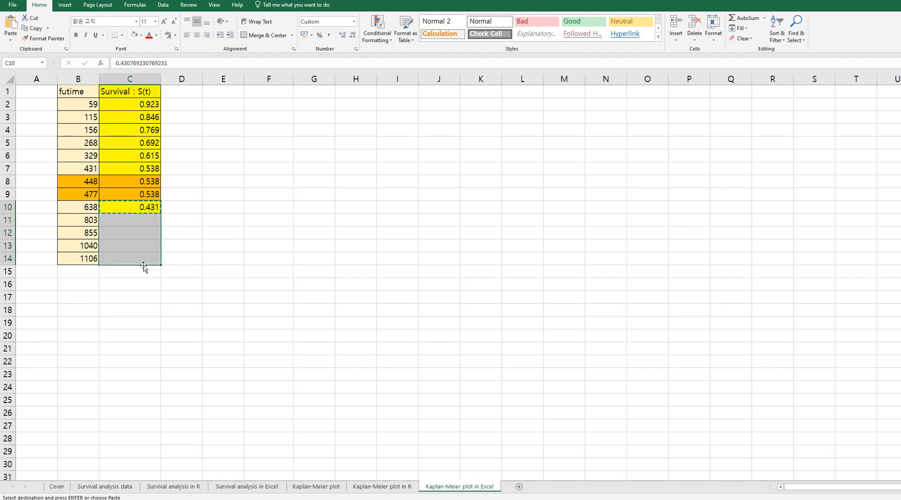
key("ctrl+alt+v")
key("v")
key("Return")
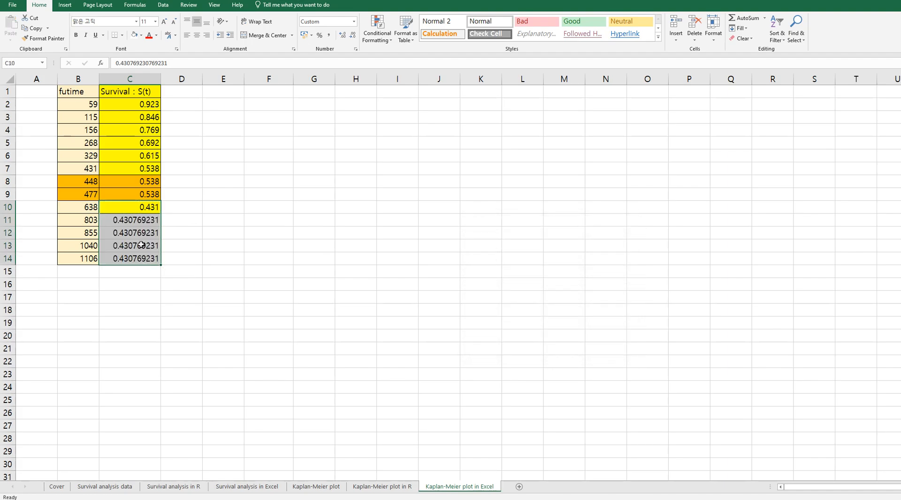
left_click(142, 245)
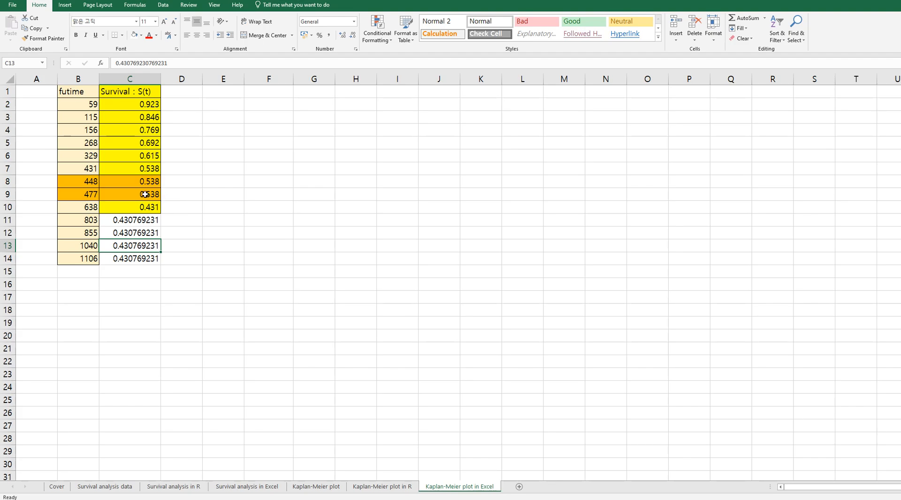
Add an id column in A1 and number the rows from 1 to 13 in A2:A14
left_click(46, 95)
type("id")
key("Return")
type("1")
key("Return")
type("2")
key("Return")
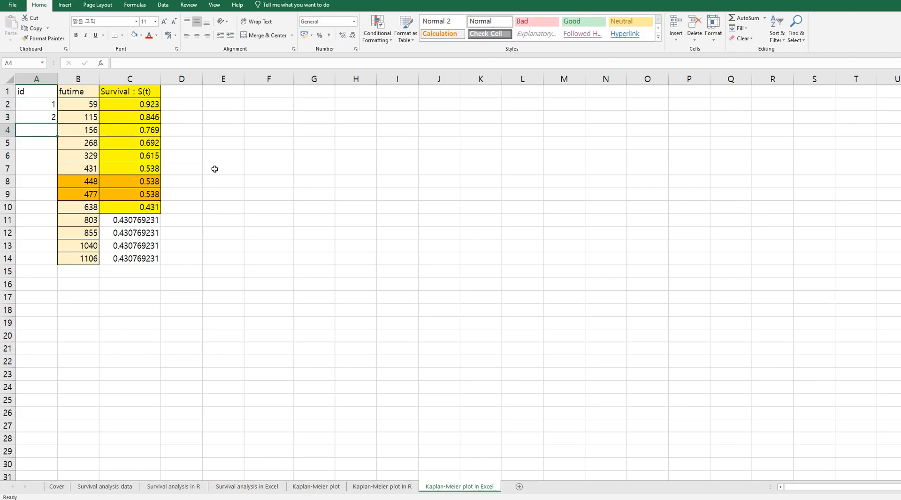
left_click_drag(53, 105, 60, 265)
Enter the formula =A2+0.9999 in A15, directly below the last id
left_click(41, 272)
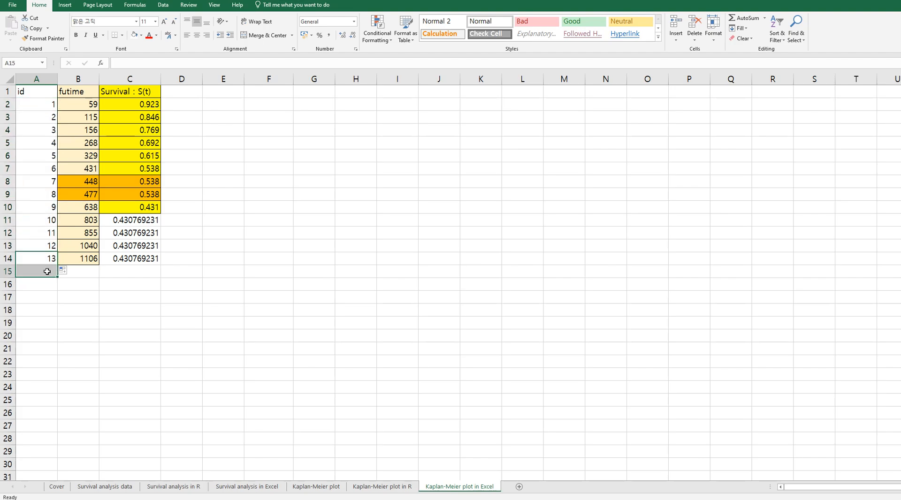
type("=")
key("Up")
key("Up")
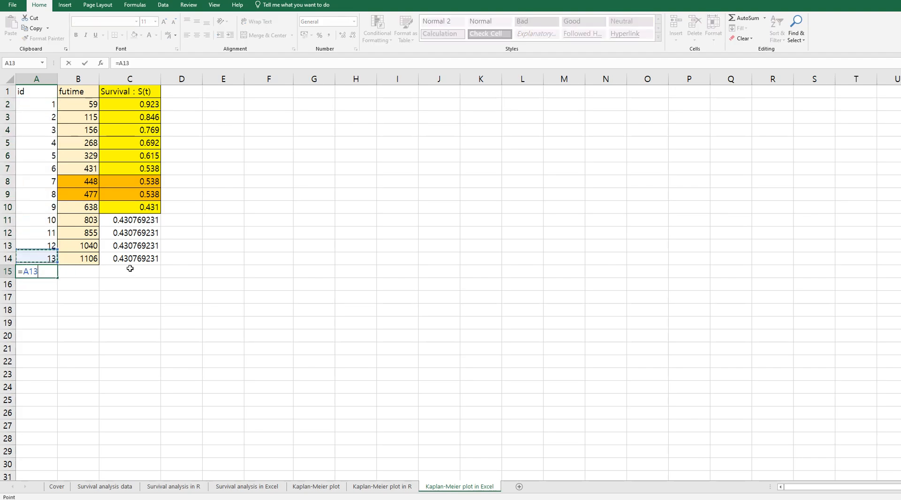
key("Up")
key("Up")
key("Up")
key("Up")
key("Up")
key("Up")
key("Up")
key("Up")
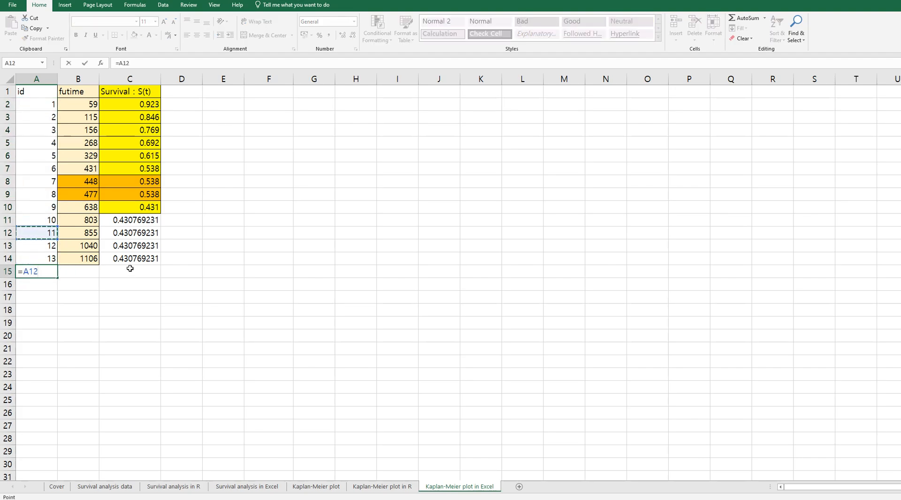
key("Up")
key("Up")
key("Up")
type("+")
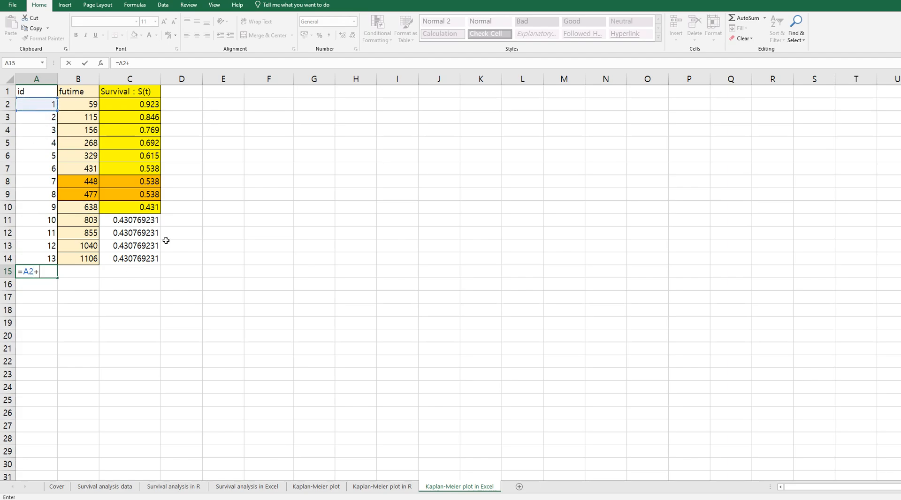
type("0.9999")
key("Return")
Extend the id formula from A15 down through A27
key("Up")
key("ctrl+c")
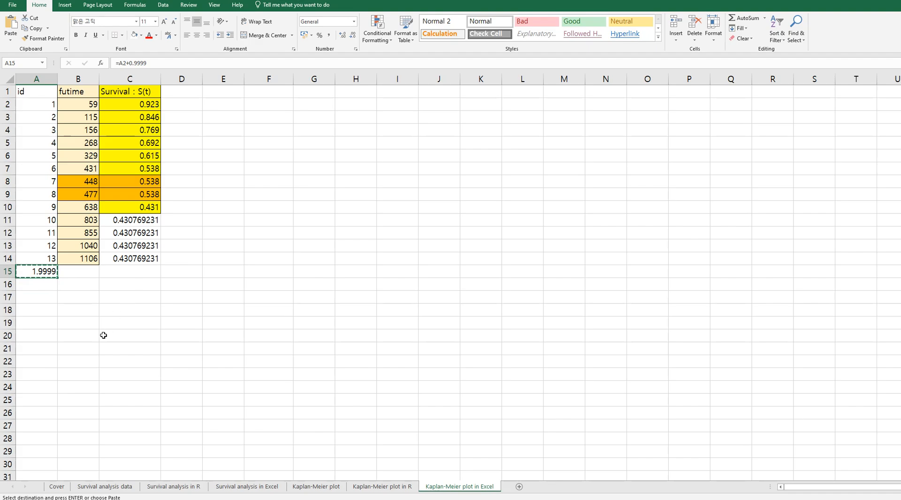
left_click(51, 413, "shift")
key("ctrl+v")
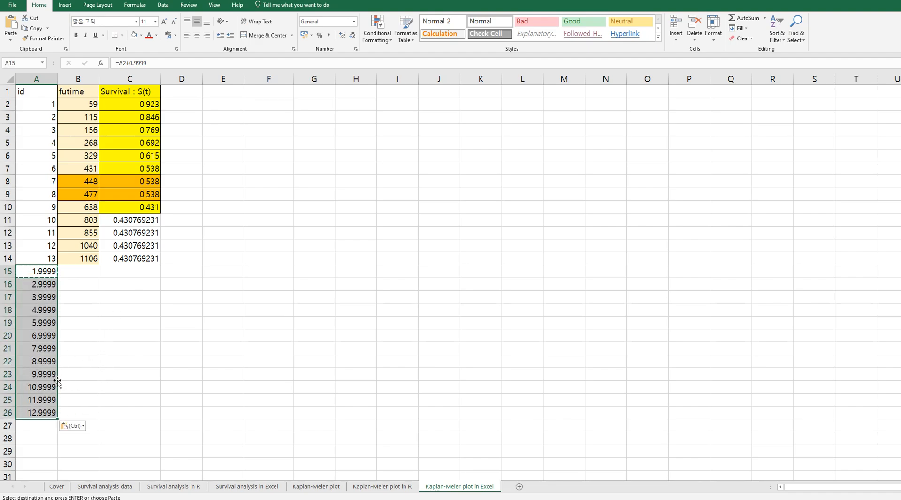
left_click(51, 413)
left_click_drag(57, 425, 58, 427)
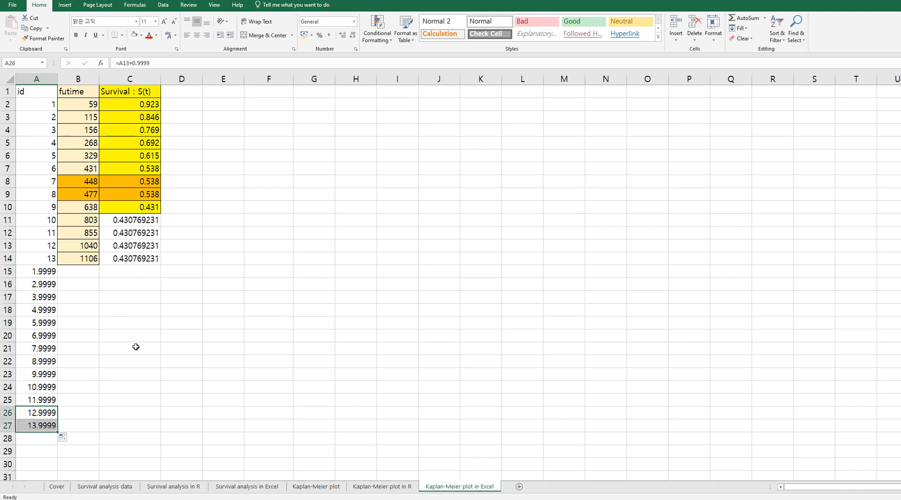
Enter the formula =B2 in B15 to repeat the first futime value
left_click(77, 274)
type("=")
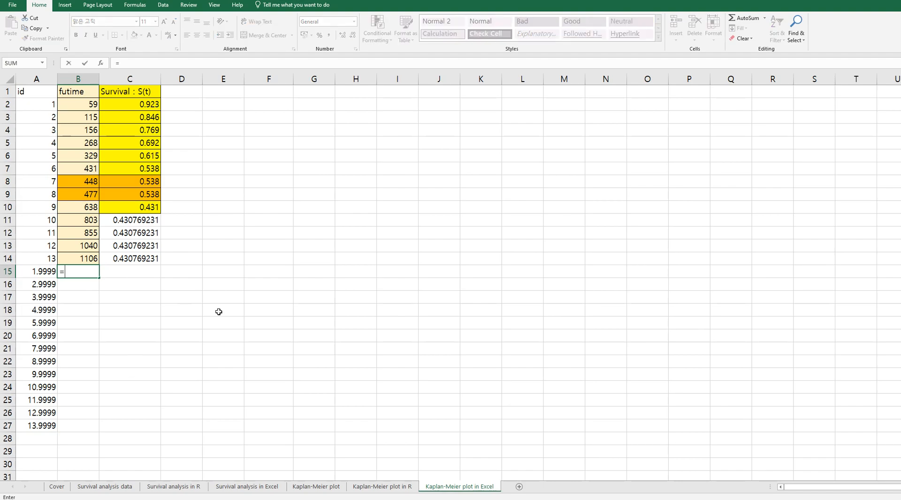
key("Up")
key("Up")
key("Up")
key("Up")
key("Up")
key("Up")
key("Up")
key("Up")
key("Up")
key("Up")
key("Up")
key("Up")
key("Up")
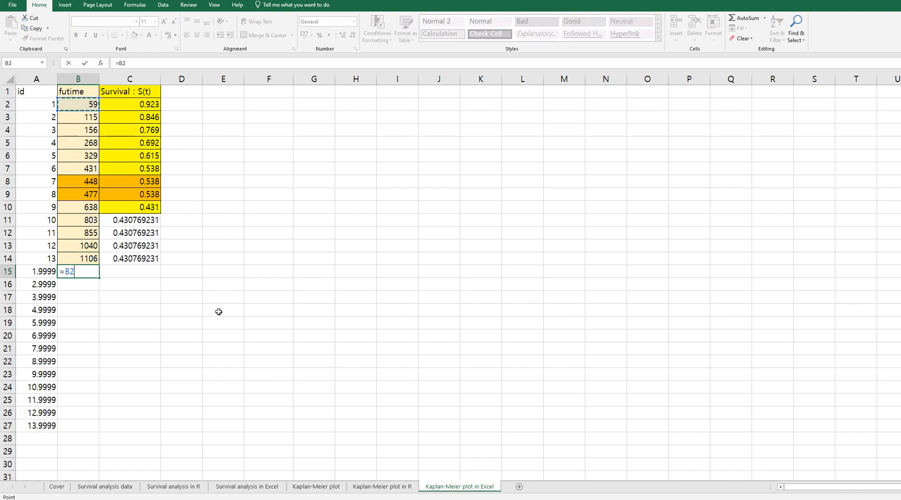
key("Return")
Copy the B15 reference formula across to C15 and down, filling B15:C27
key("Up")
key("ctrl+c")
key("shift+Right")
key("ctrl+v")
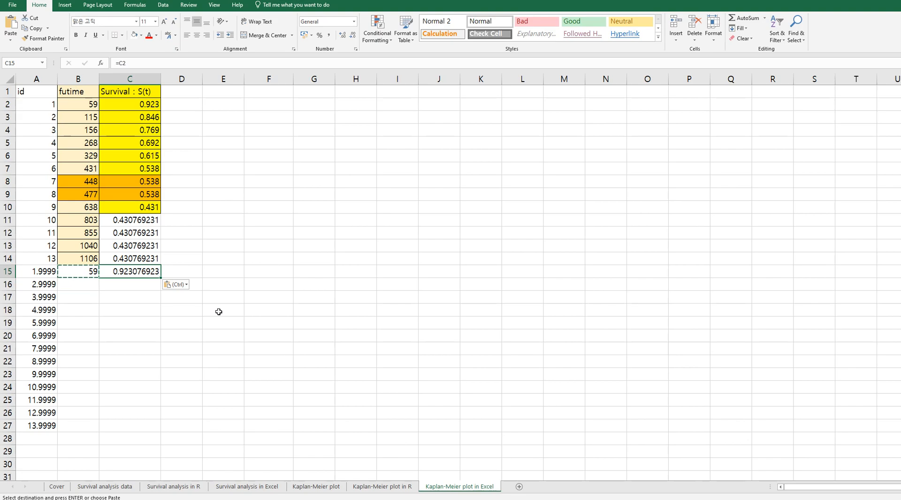
left_click(133, 426, "shift")
key("ctrl+v")
key("Escape")
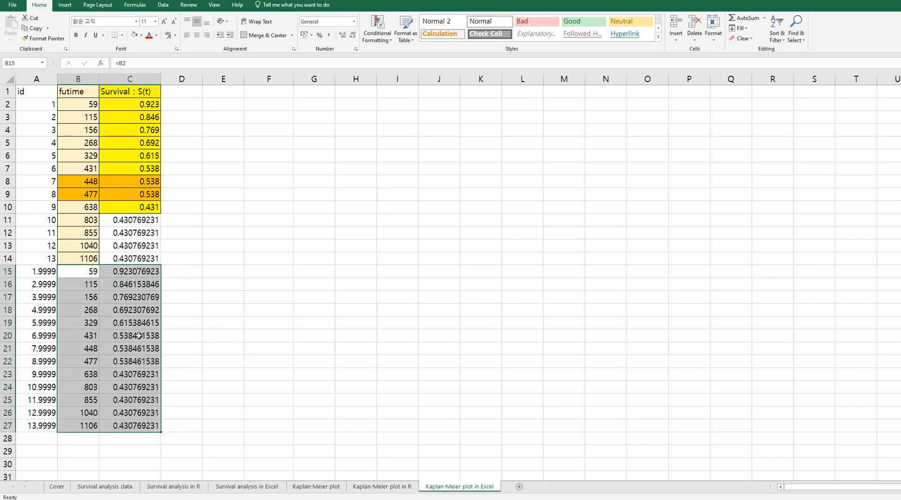
left_click(139, 335)
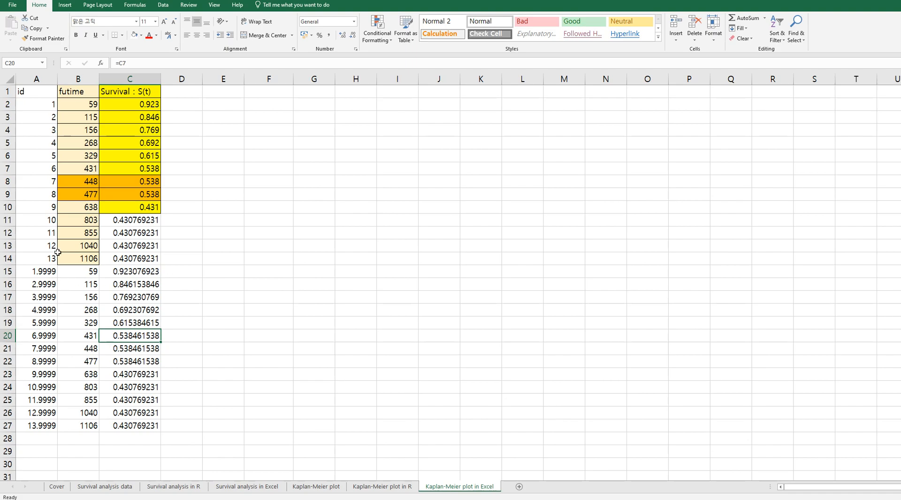
Convert the id, futime and survival data in A2:C27 to static values by pasting it over itself
left_click_drag(30, 104, 133, 427)
right_click(124, 328)
left_click(143, 344)
right_click(106, 310)
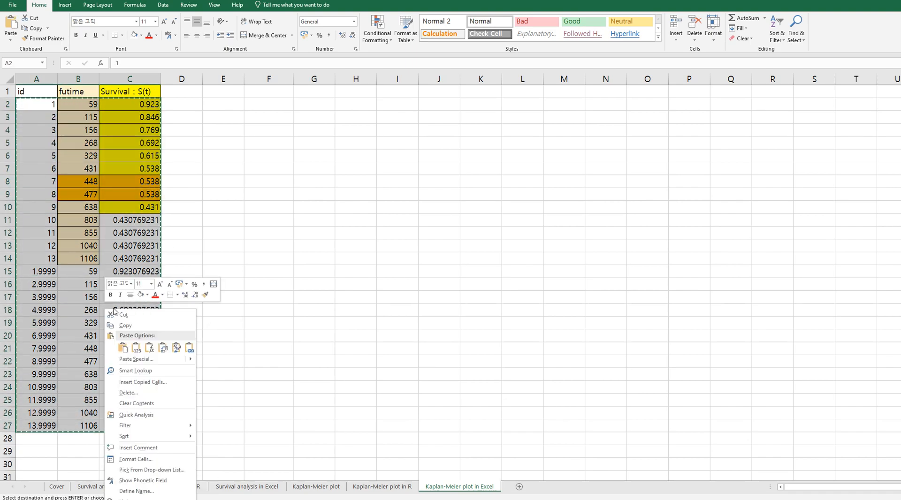
left_click(136, 349)
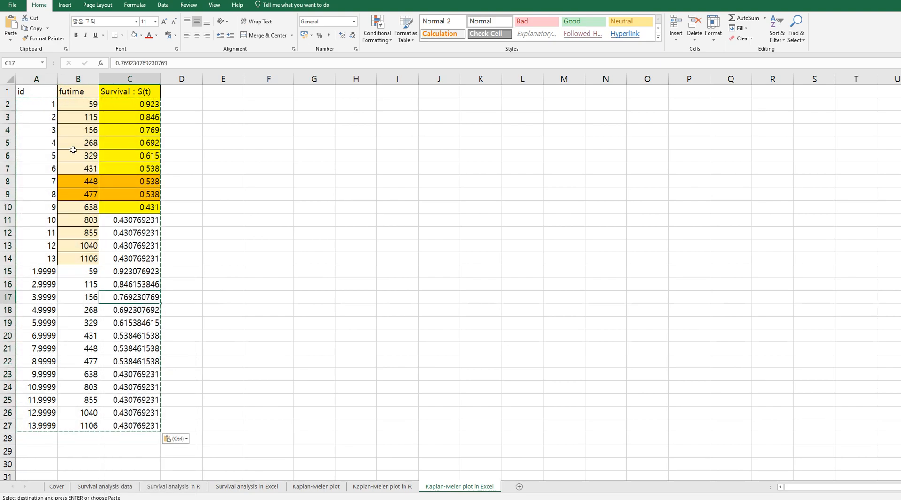
Sort the id, futime and survival data by id from smallest to largest
left_click(52, 105)
left_click(780, 38)
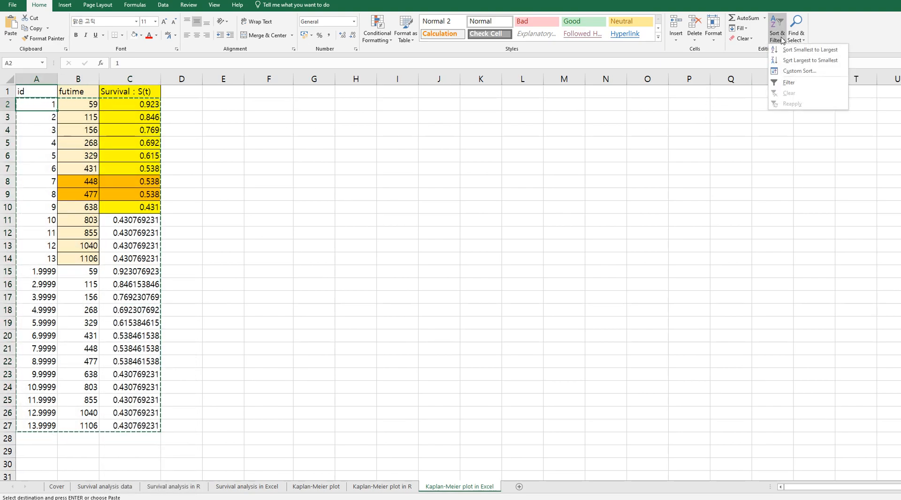
left_click(807, 49)
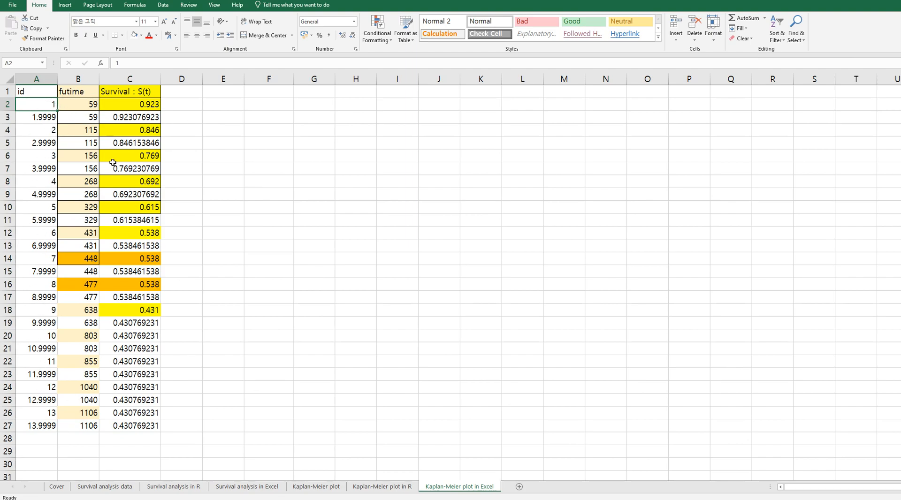
Insert two blank rows directly below the header row, above the record with id 1
right_click(8, 104)
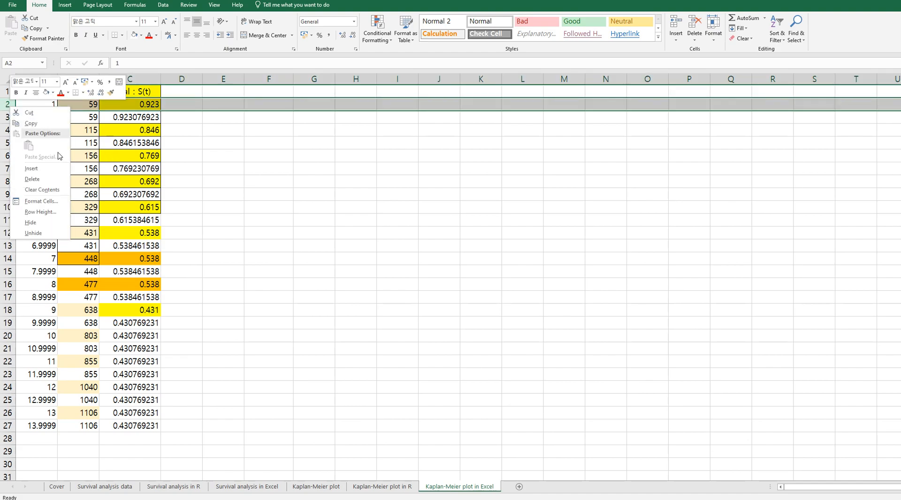
left_click(60, 172)
left_click_drag(7, 104, 6, 117)
right_click(7, 118)
left_click(118, 171)
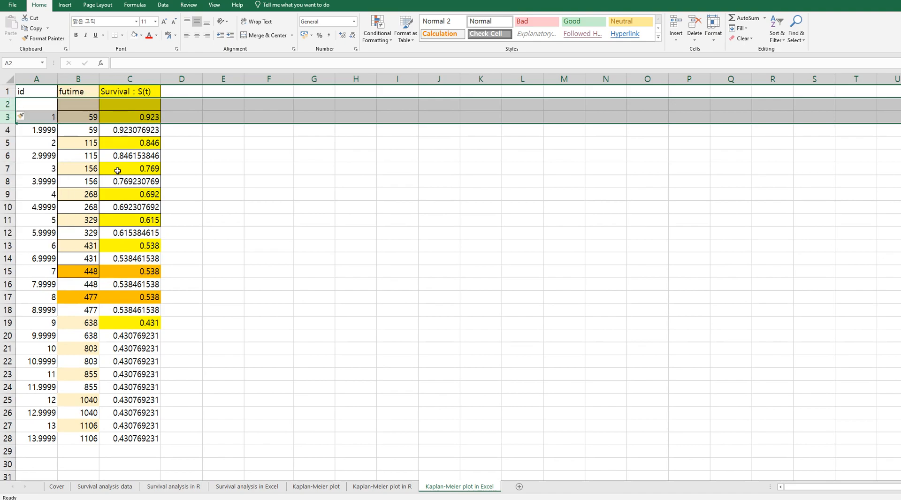
left_click(7, 104)
right_click(7, 105)
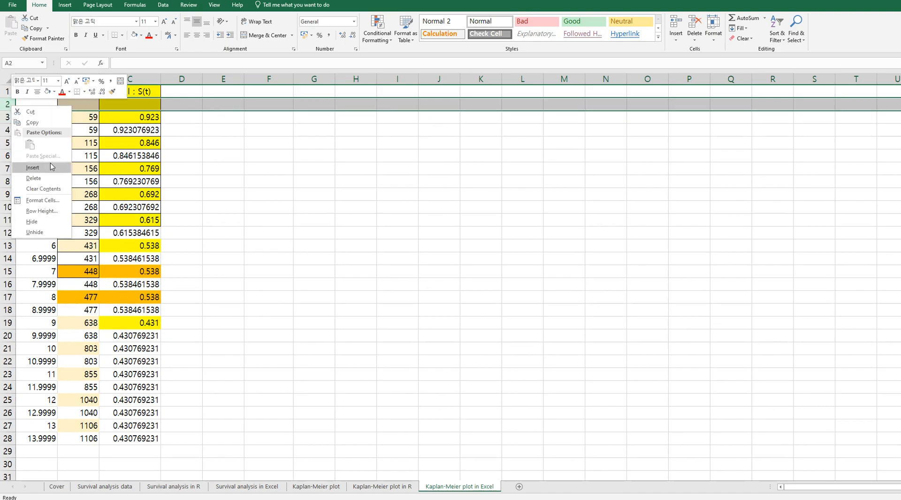
left_click(52, 167)
Check the start of the curves in the R plot and enter the ids 0 and 0.9999 in A2:A3
left_click(47, 108)
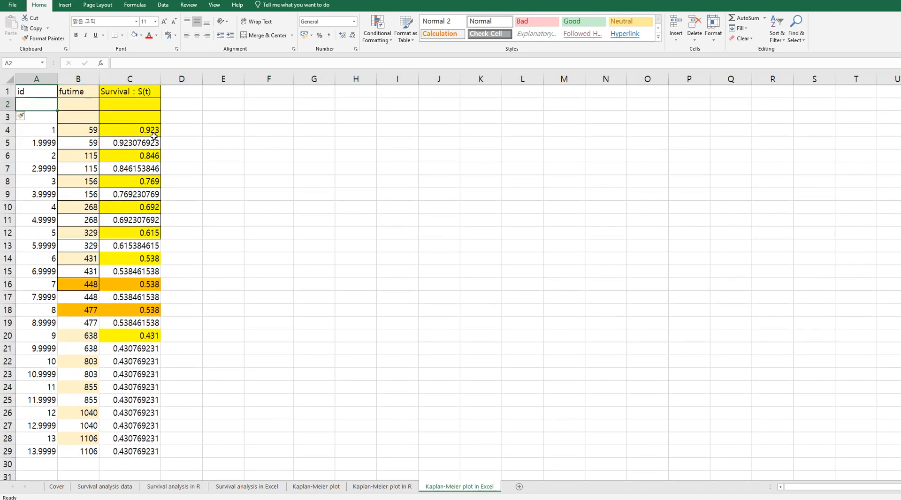
left_click(391, 487)
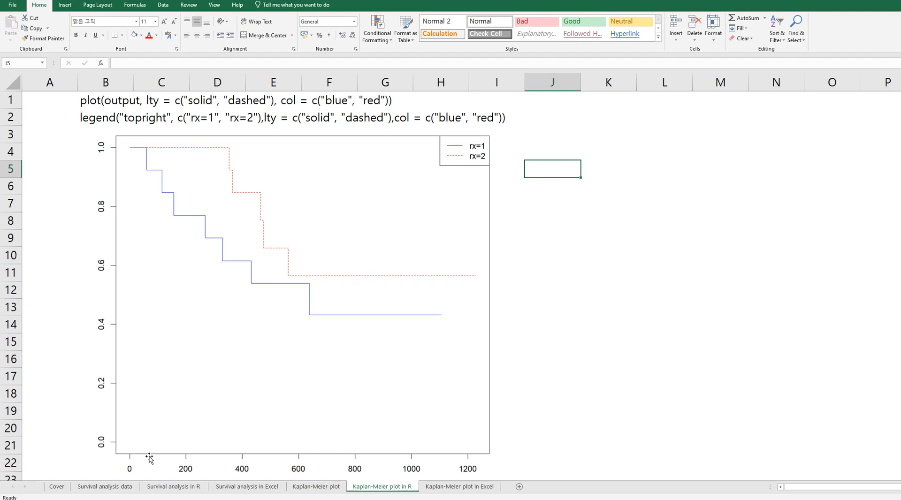
left_click(438, 488)
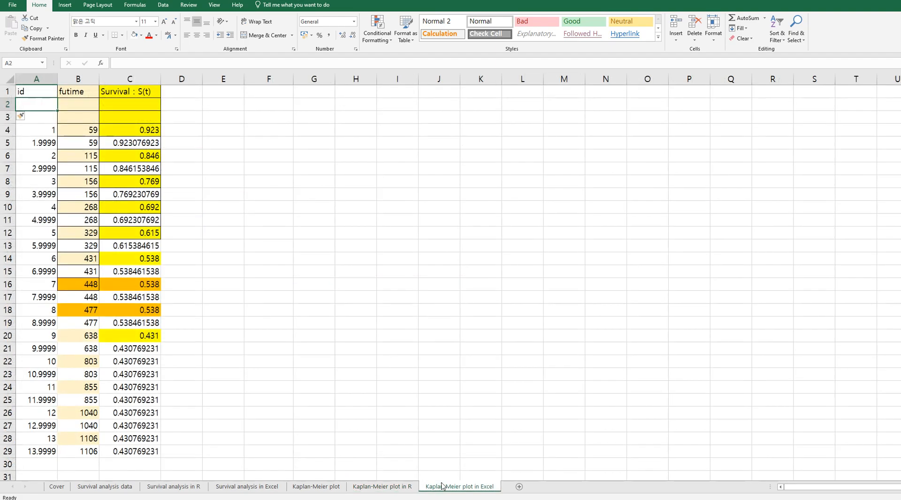
type("0")
key("Return")
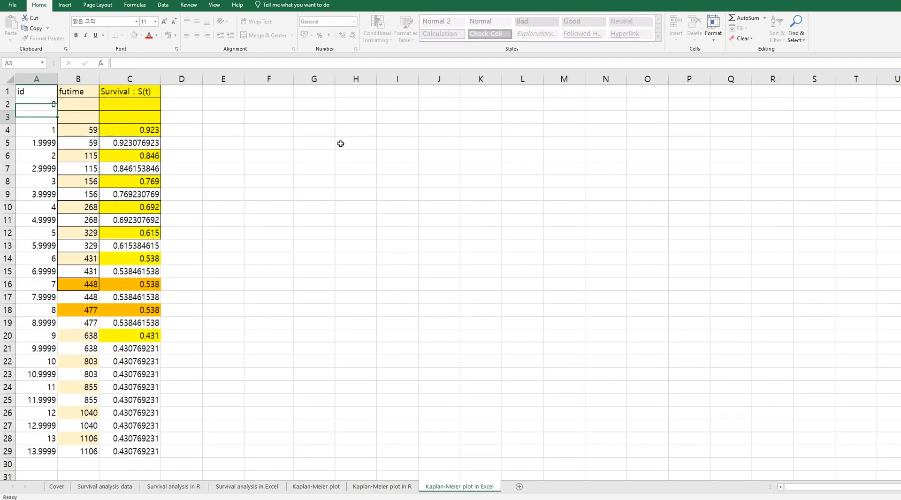
type("0.9999")
key("Return")
Enter 0 as the futime in both B2 and B3
key("Up")
key("Up")
key("Right")
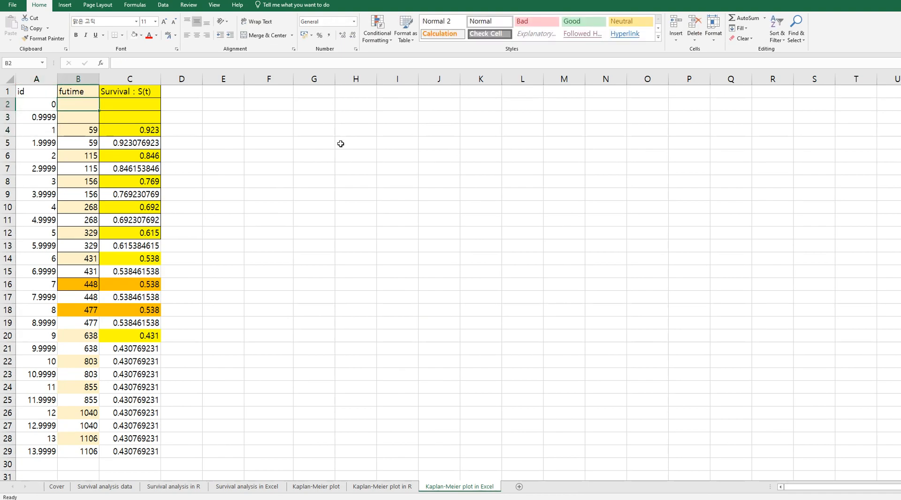
type("0")
key("Return")
type("0")
key("Return")
Enter 1 as the survival value in both C2 and C3
key("Up")
key("Up")
key("Right")
type("1")
key("Return")
type("1")
key("Return")
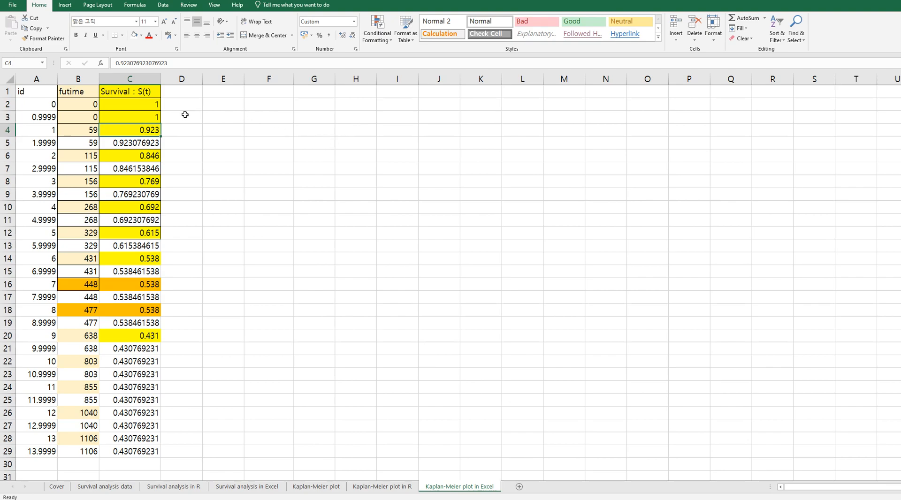
Replace the futime in B3 with the formula =B4-0.0001
left_click(80, 115)
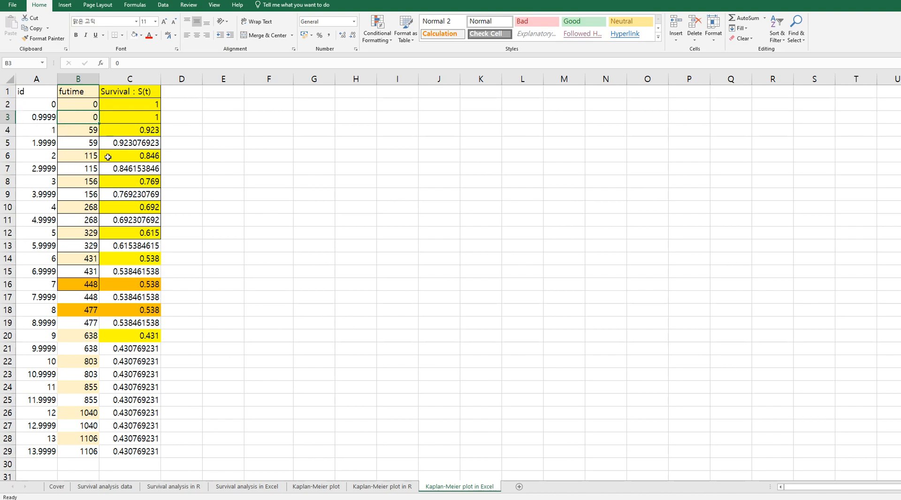
key("BackSpace")
type("=")
key("Down")
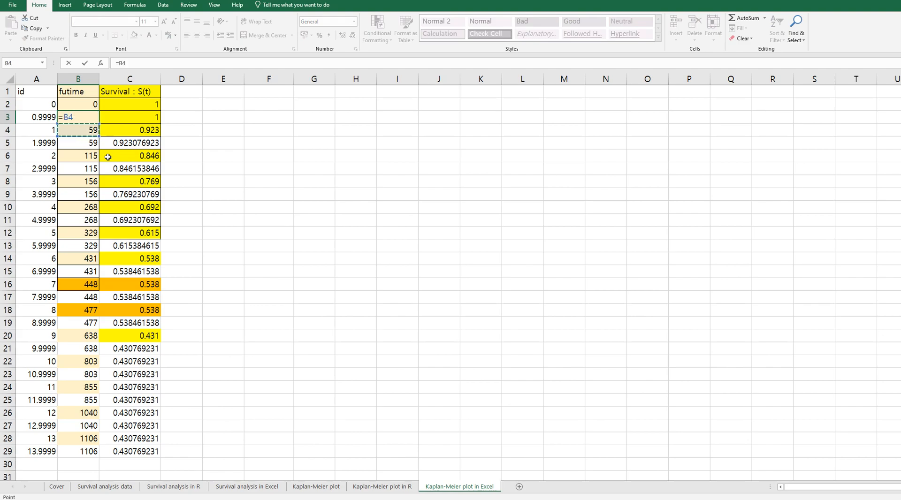
type("-0.0001")
key("ctrl+Return")
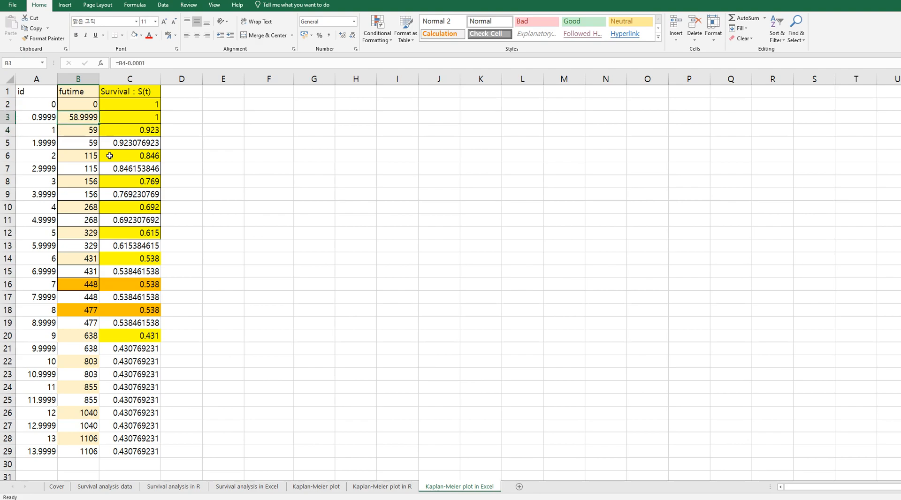
Copy the B3 formula into every second futime cell from B5 down through B29
key("ctrl+c")
left_click(92, 145)
key("ctrl+v")
key("Down")
key("Down")
key("ctrl+v")
key("Down")
key("Down")
key("ctrl+v")
key("Down")
key("Down")
key("ctrl+v")
key("Down")
key("Down")
key("ctrl+v")
key("Down")
key("Down")
key("ctrl+v")
key("Down")
key("Down")
key("ctrl+v")
key("Down")
key("Down")
key("ctrl+v")
key("Down")
key("Down")
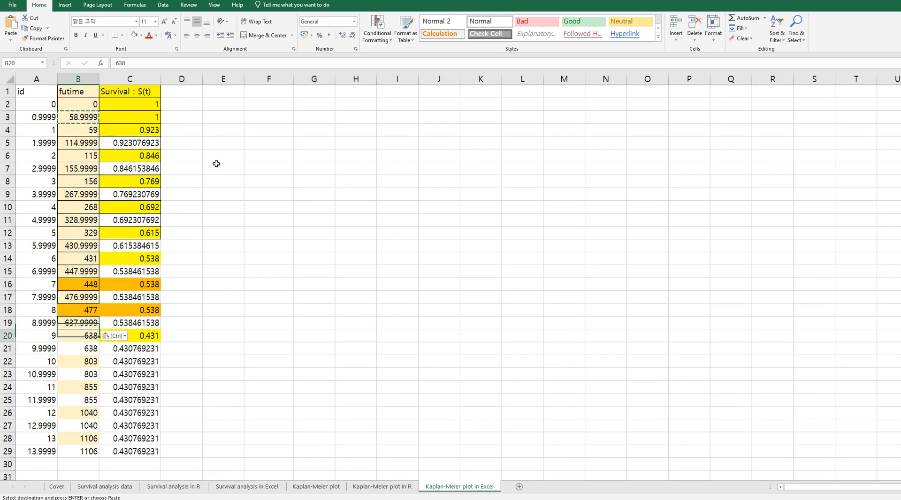
key("ctrl+v")
key("Down")
key("Down")
key("ctrl+v")
key("Down")
key("Down")
key("ctrl+v")
key("Down")
key("Down")
key("ctrl+v")
key("Down")
key("Down")
key("ctrl+v")
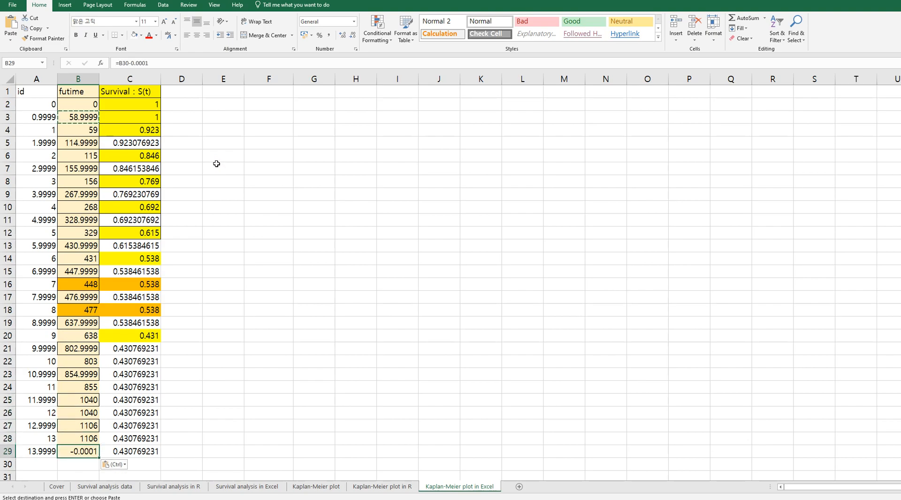
Clear the last futime cell, B29
key("Escape")
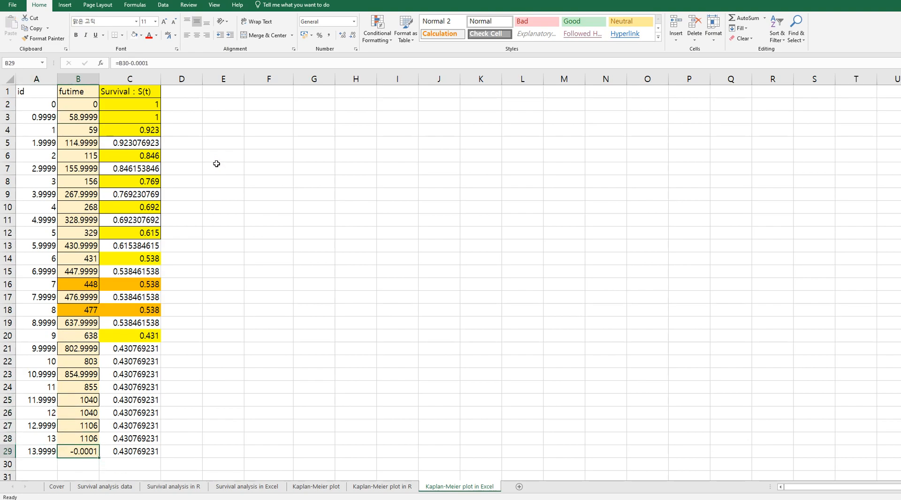
key("Delete")
left_click(145, 184)
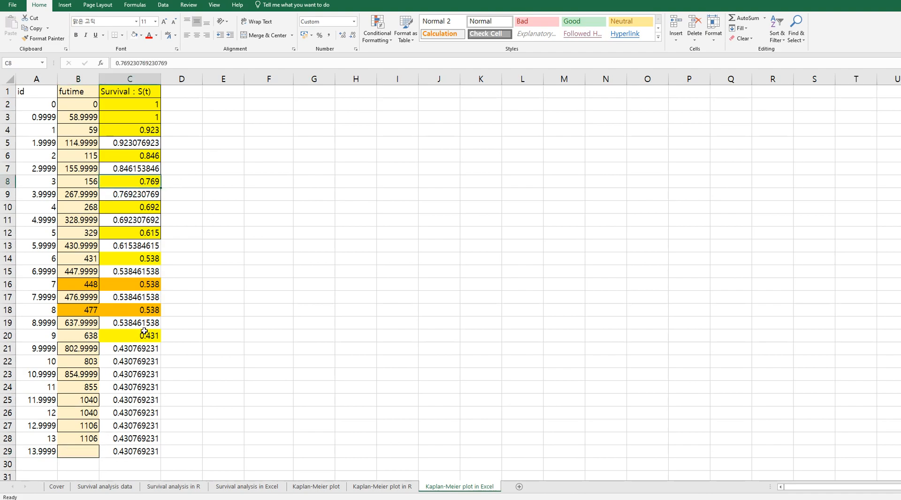
Copy the rx 2 group's futime values, A15:A27 on the Survival analysis in Excel sheet, to E2 on the Kaplan-Meier plot in Excel sheet
left_click(248, 489)
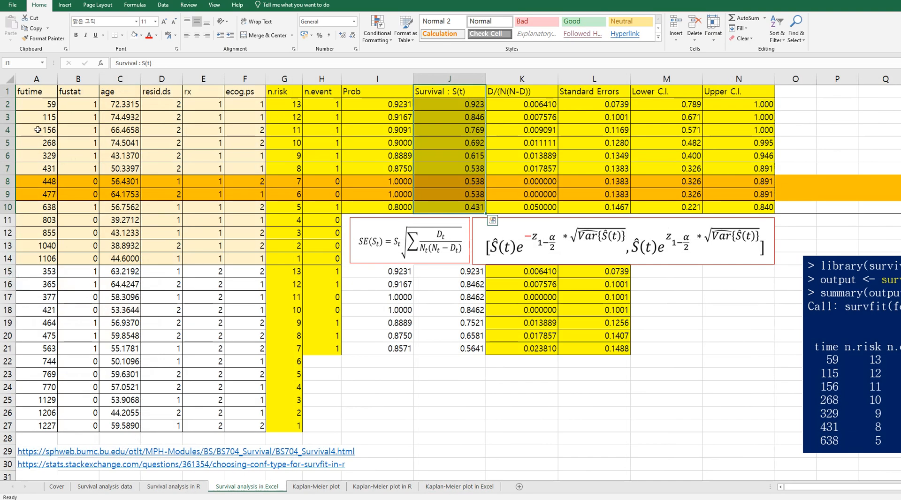
left_click_drag(44, 272, 45, 426)
key("ctrl+c")
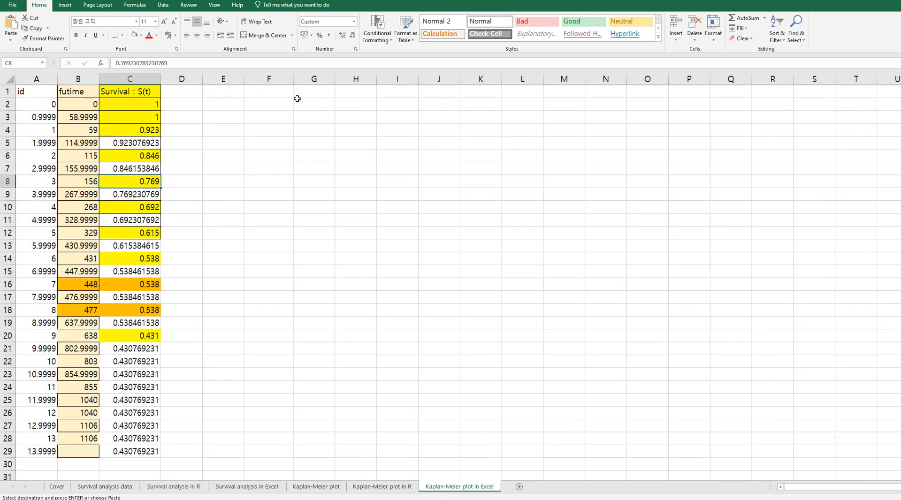
left_click(231, 102)
key("ctrl+v")
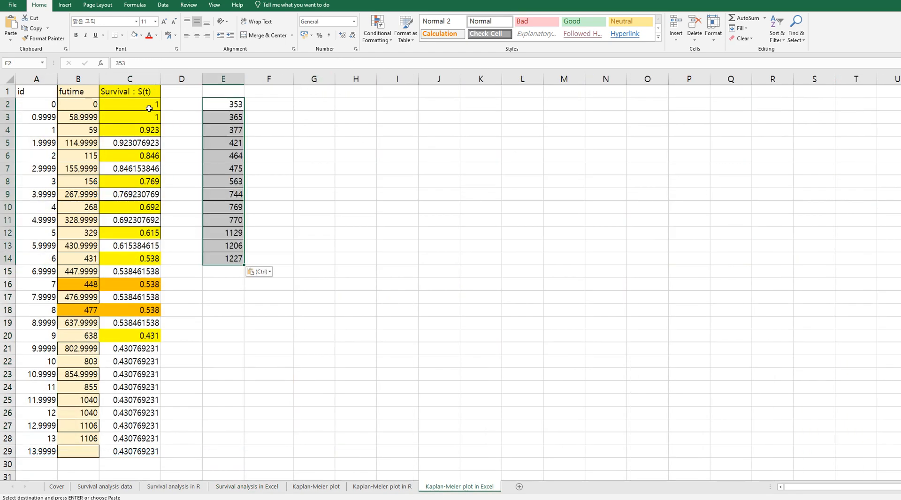
Insert a column before the pasted futime values in column E
right_click(225, 79)
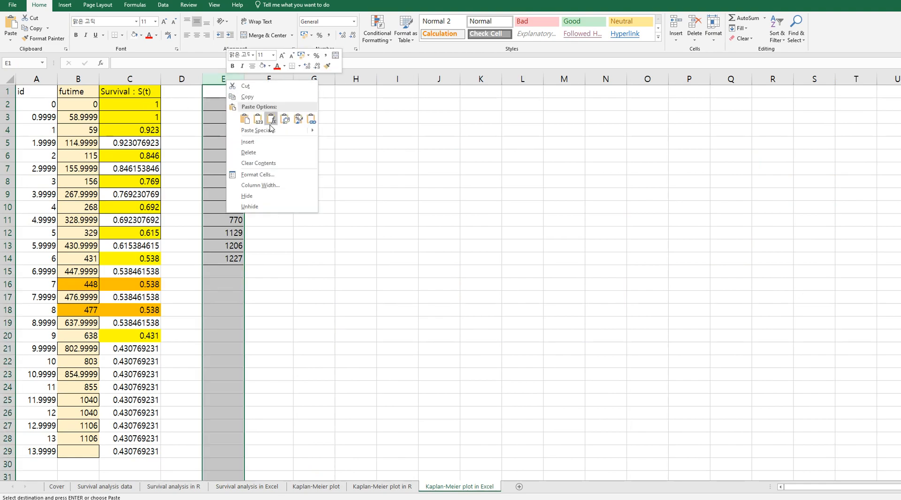
left_click(272, 143)
left_click(185, 155)
Copy the id, futime and survival headers from A1:C1 to E1:G1
left_click(35, 92)
key("ctrl+c")
left_click(141, 94, "shift")
key("ctrl+c")
left_click(237, 91)
key("Return")
Rename the survival headers to rx=1 in C1 and rx=2 in G1
key("Left")
key("Left")
type("r")
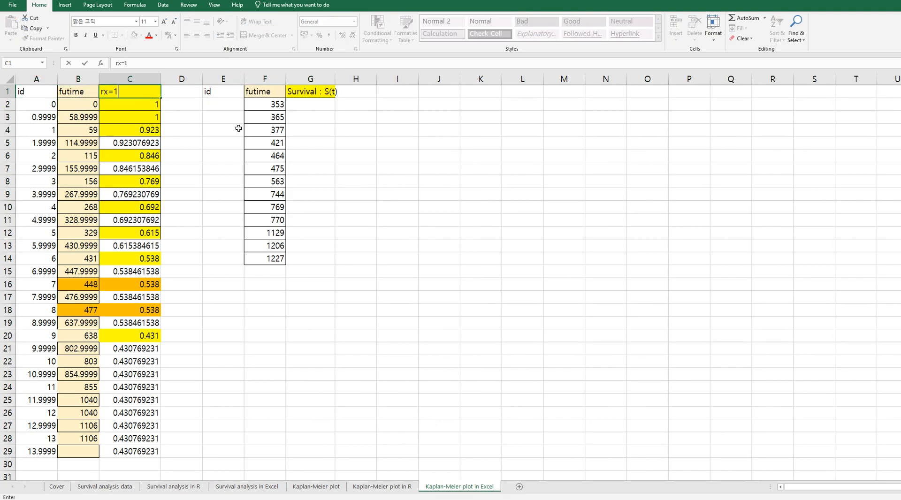
key("Right")
key("Right")
key("Right")
key("Right")
type("rx")
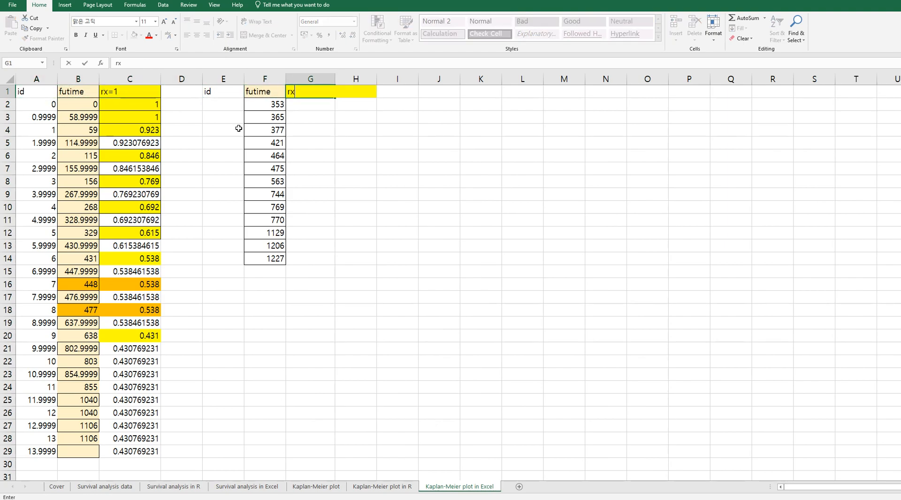
key("Return")
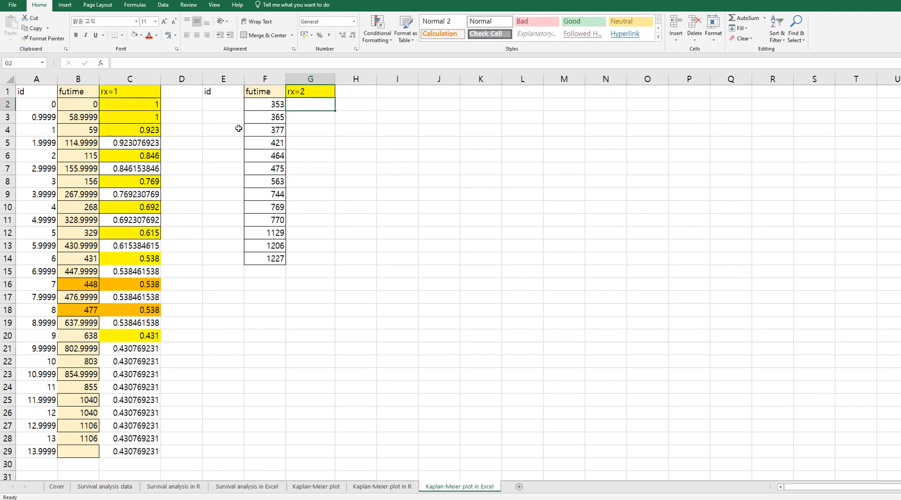
Number the second group's ids from 1 to 13 in E2:E14
left_click(240, 106)
type("1")
key("Return")
type("2")
key("Return")
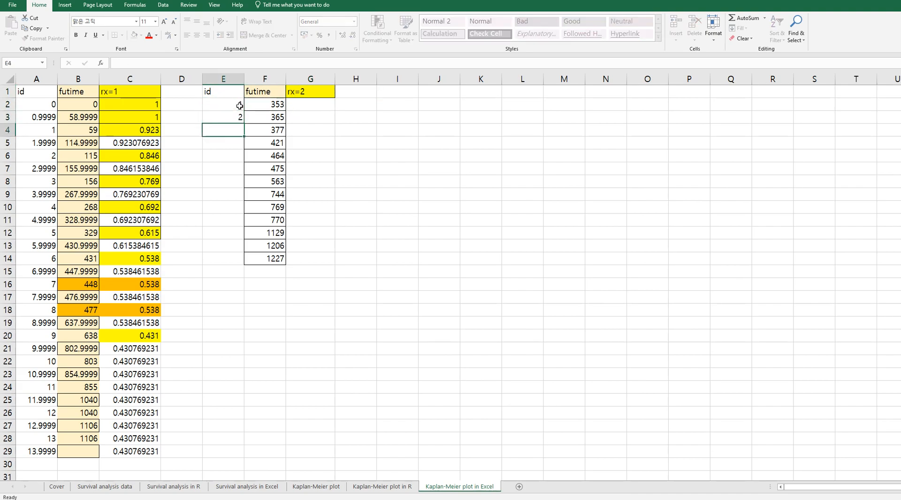
left_click_drag(240, 106, 248, 264)
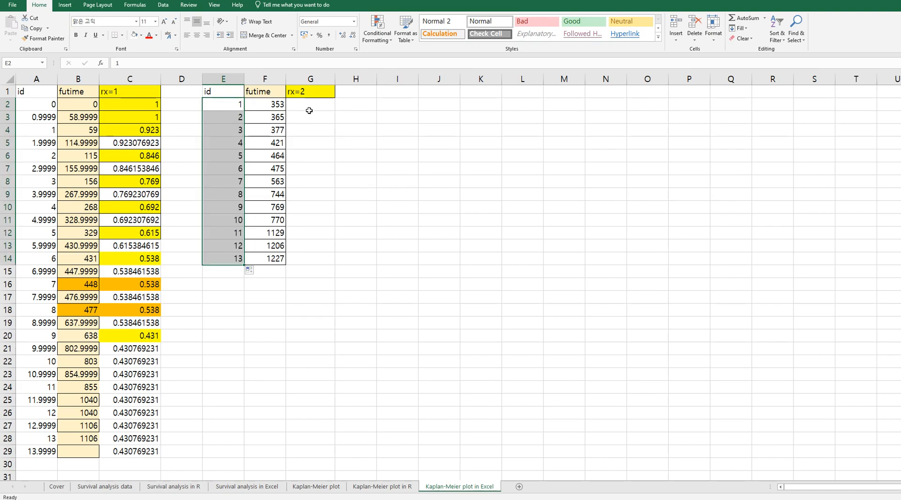
Copy the rx 2 survival values, J15:J21 on the Survival analysis in Excel sheet, and paste them as values starting at G2
left_click(267, 490)
left_click_drag(457, 273, 455, 349)
key("ctrl+c")
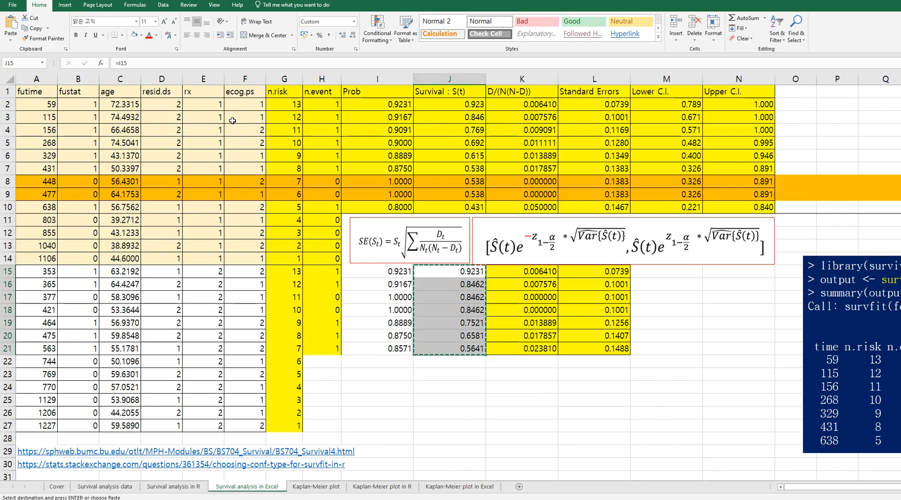
left_click(466, 274)
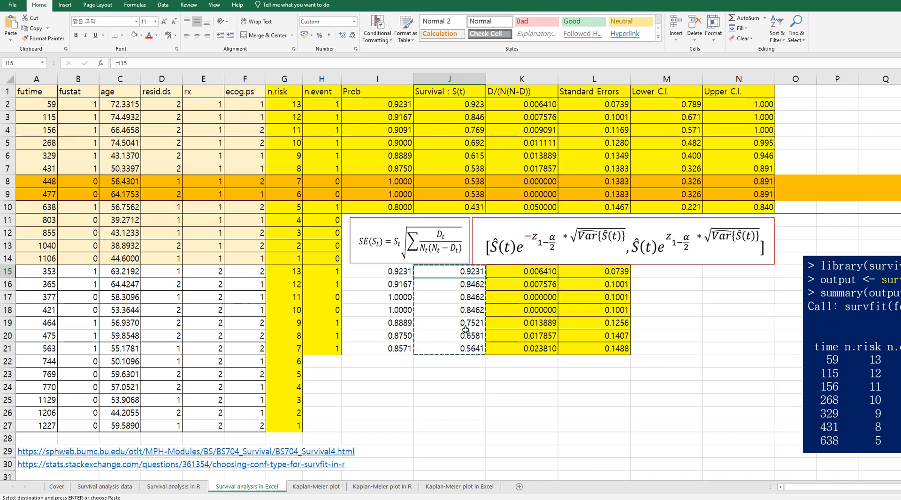
left_click(462, 323)
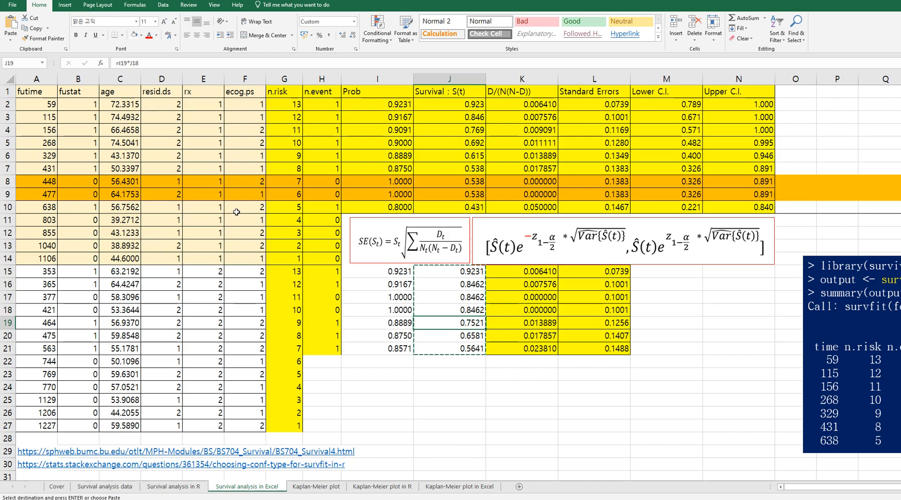
left_click_drag(466, 275, 466, 349)
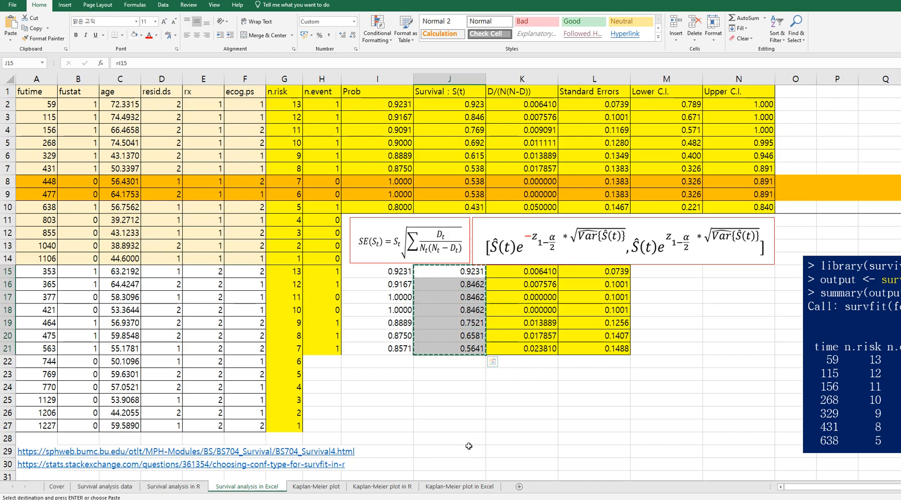
left_click(466, 486)
right_click(304, 105)
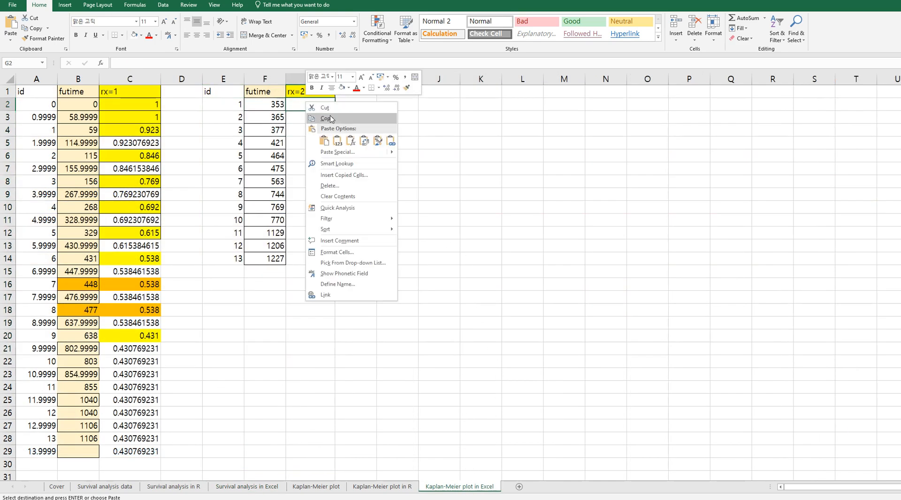
left_click(335, 139)
Copy the last rx=2 survival value in G8 down through G14
left_click(318, 183)
key("ctrl+c")
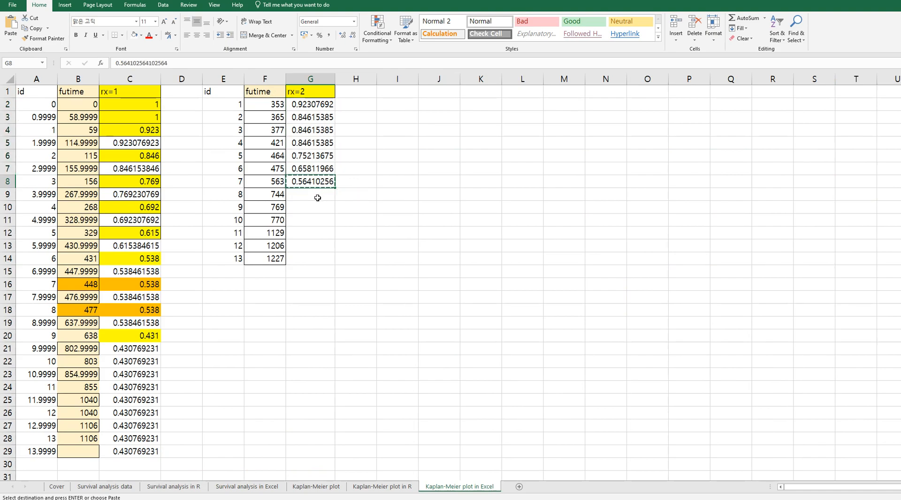
left_click(317, 261, "shift")
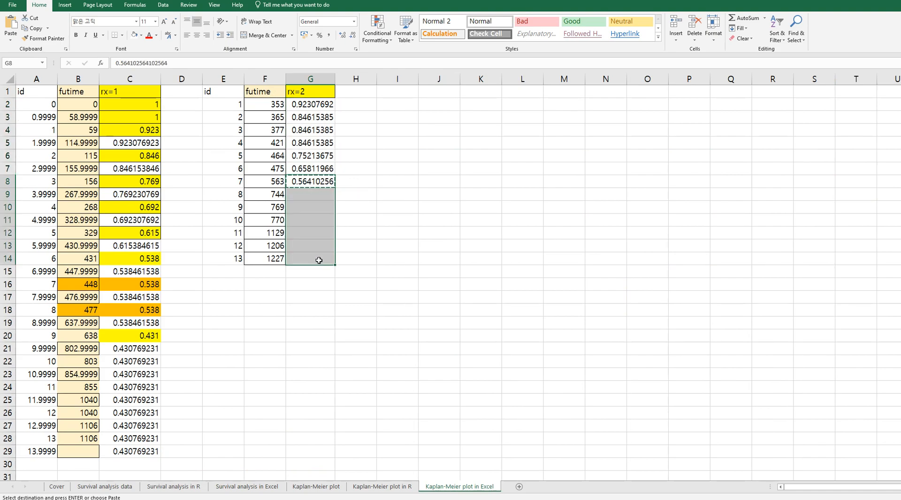
key("ctrl+v")
key("Escape")
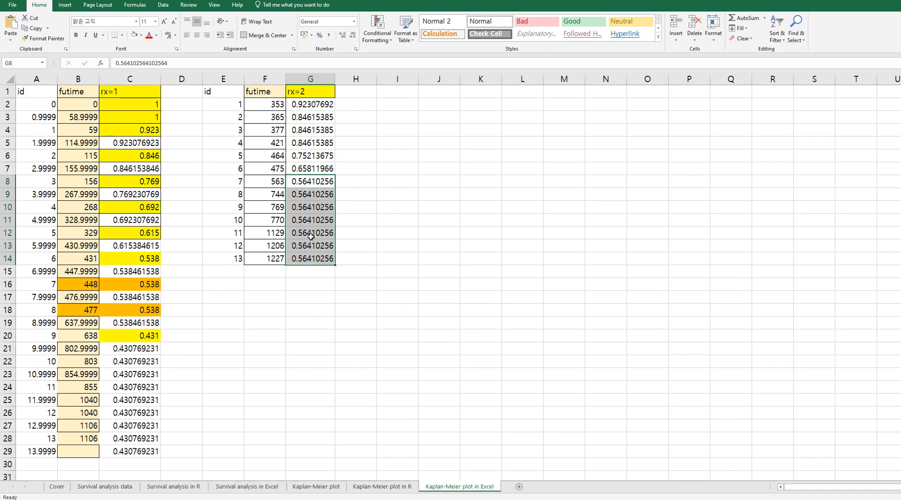
Enter the formula =E2+0.9999 in E15, below the rx=2 group's ids
left_click(311, 237)
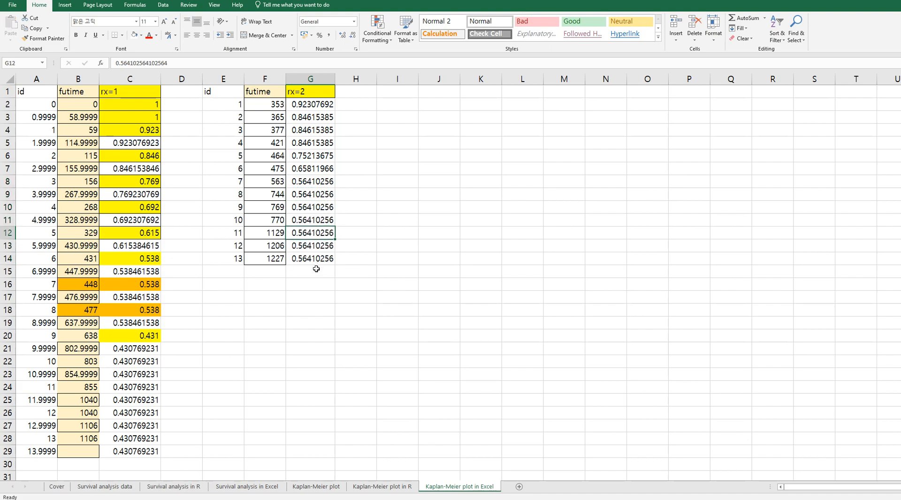
left_click(242, 271)
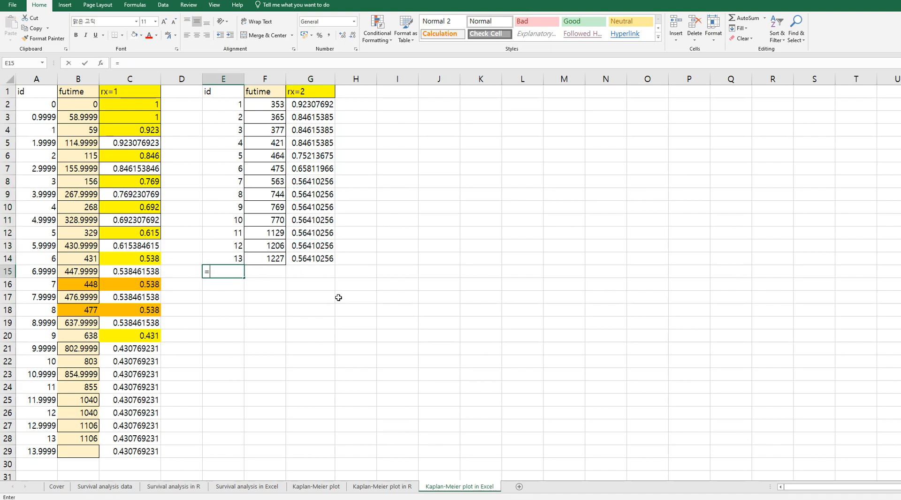
type("=")
key("Up")
key("Up")
key("Up")
key("Up")
key("Up")
key("Up")
key("Up")
key("Up")
key("Up")
key("Up")
key("Up")
key("Up")
key("Up")
key("Down")
type("+0.99")
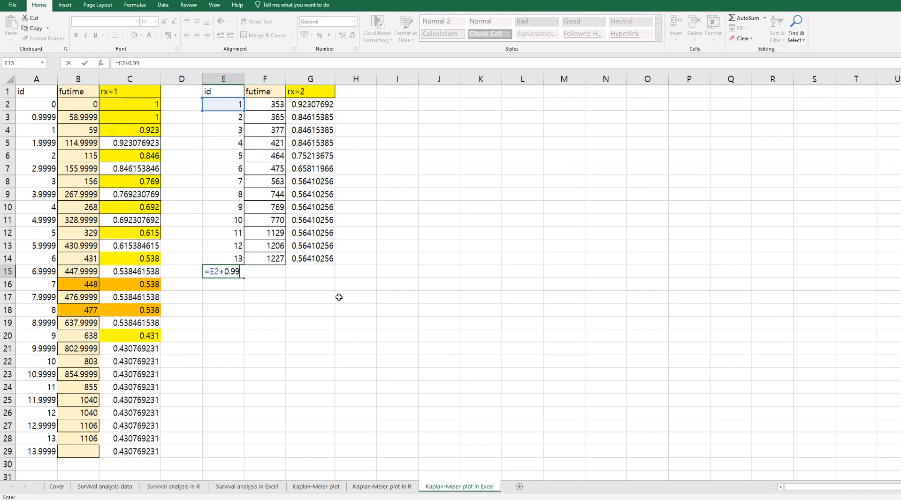
type("99")
key("Return")
key("Up")
Copy the E15 id formula down through E27, leaving E28 empty
key("ctrl+c")
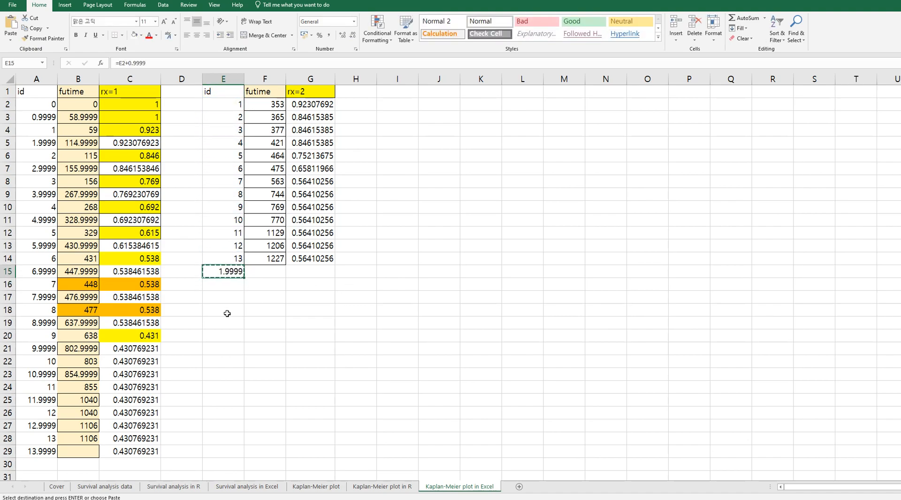
left_click(227, 434, "shift")
key("ctrl+v")
left_click(237, 436)
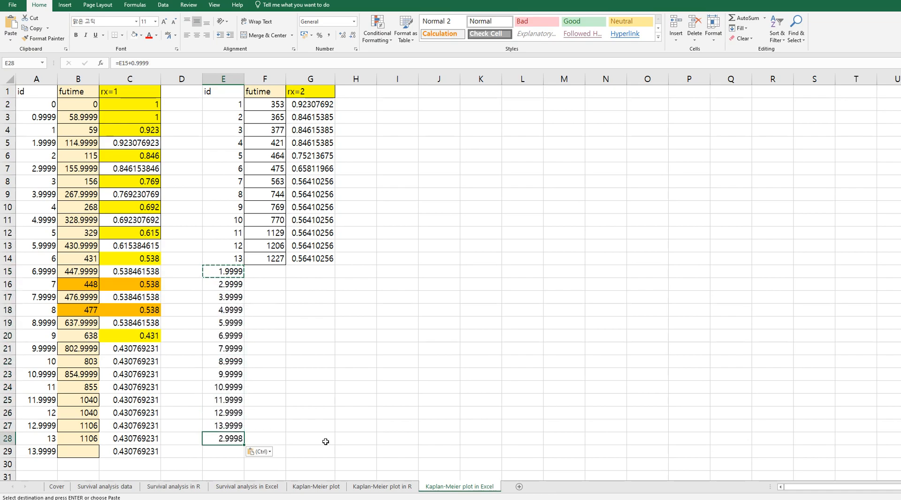
key("Delete")
Enter =G2 in G15 and copy it down through G27 to repeat the rx=2 survival values
left_click(272, 270)
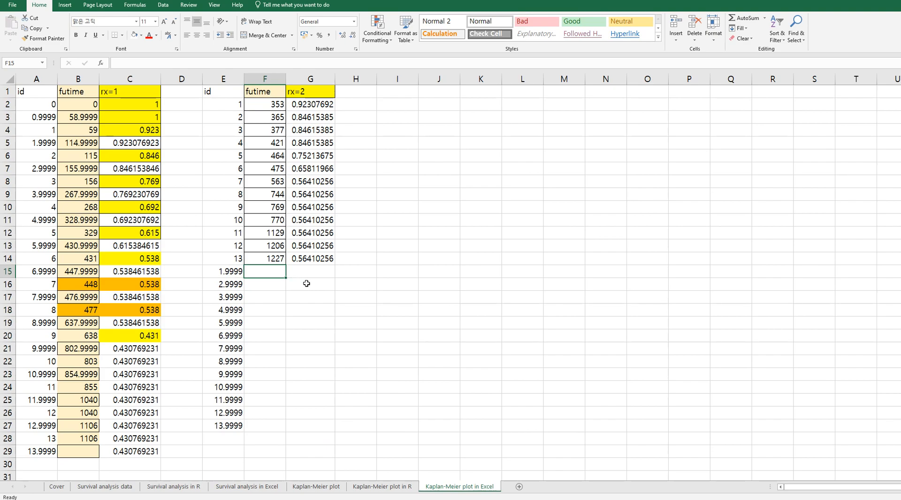
left_click(322, 268)
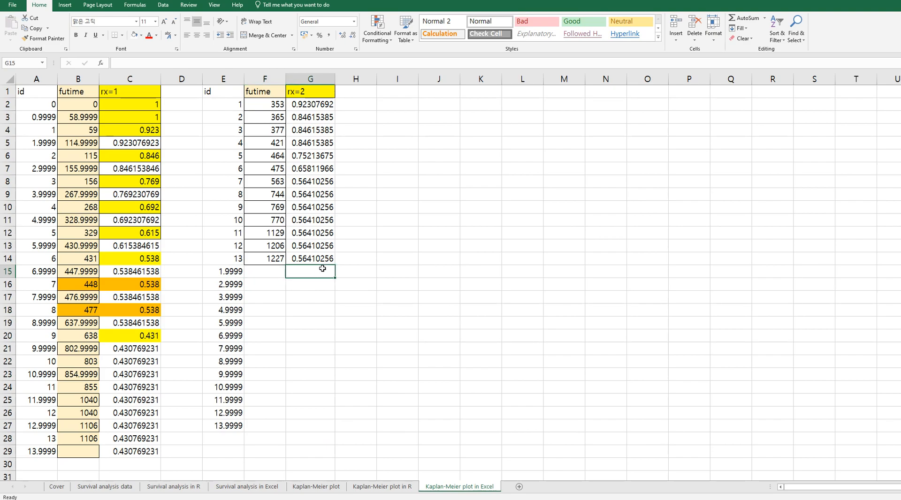
type("=")
left_click(315, 104)
key("Return")
key("Up")
key("ctrl+c")
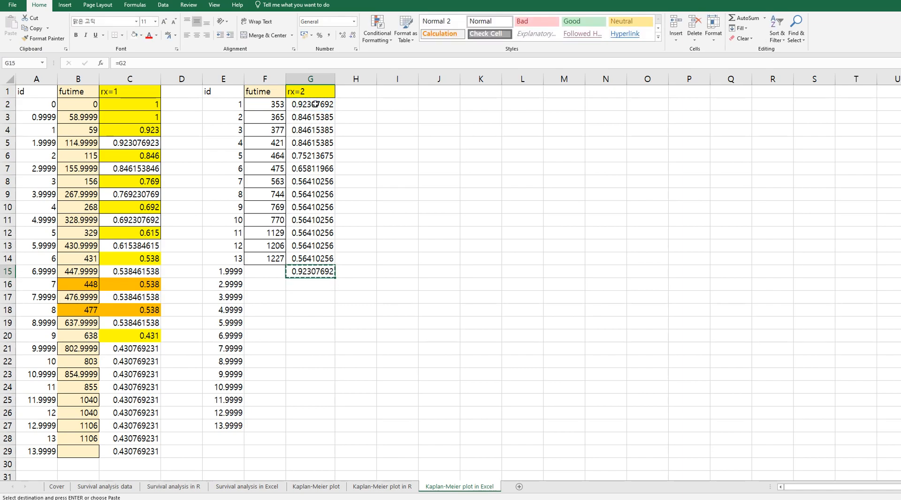
left_click(316, 426, "shift")
key("ctrl+v")
key("Escape")
Add filters to E1:G27 and try sorting its rows by id from smallest to largest
left_click_drag(223, 99, 312, 427)
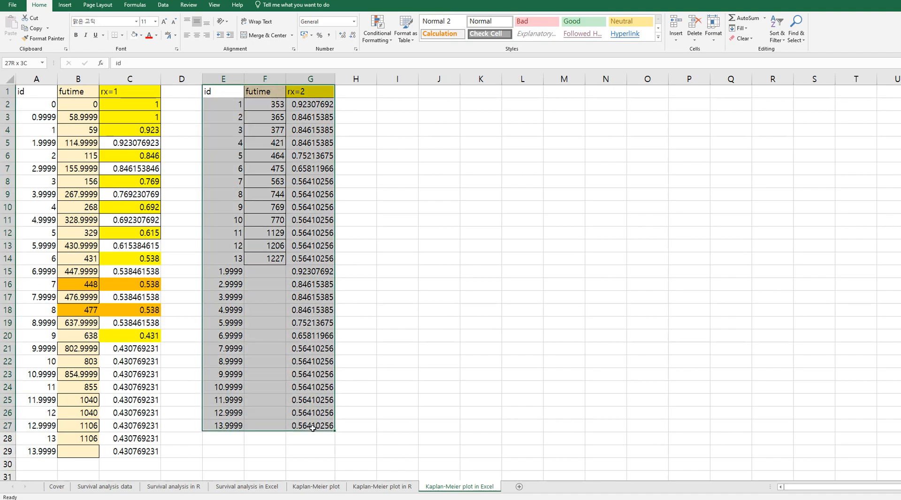
left_click(777, 28)
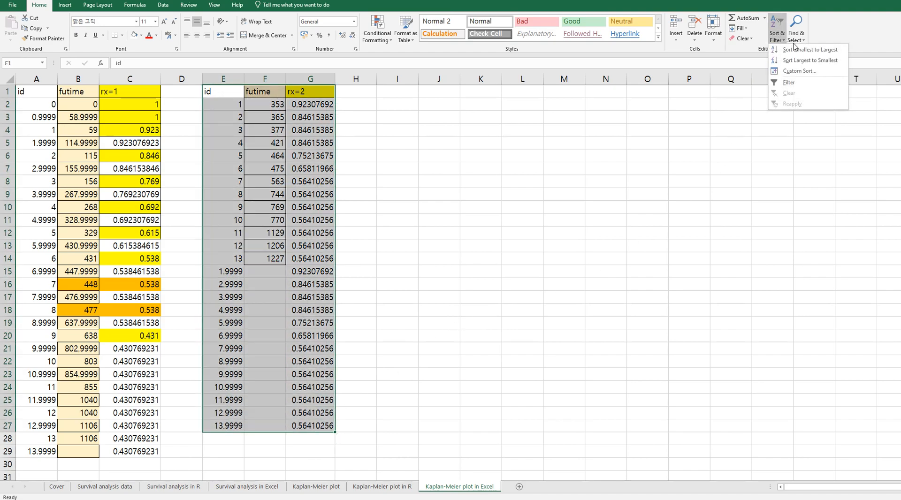
left_click(777, 86)
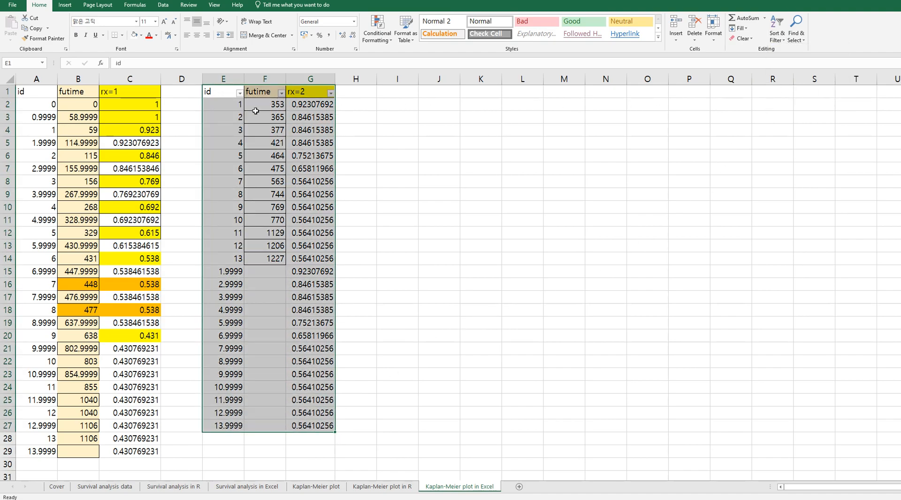
left_click(239, 94)
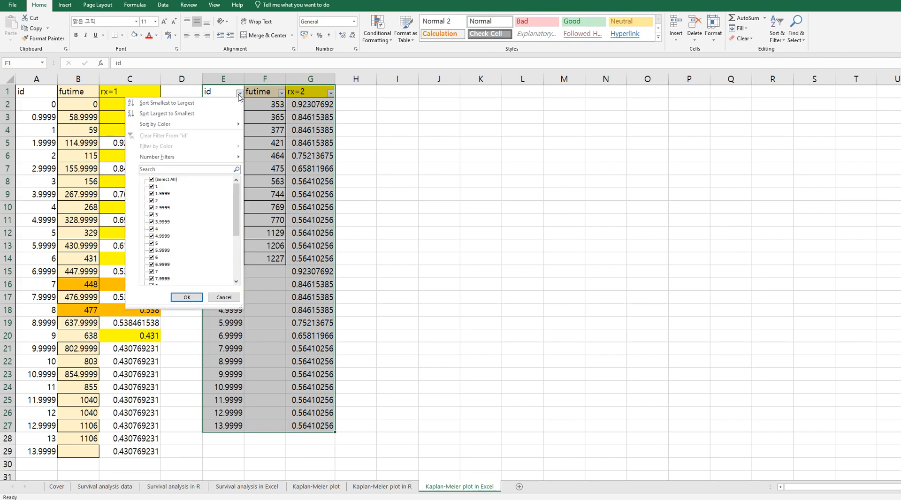
left_click(210, 102)
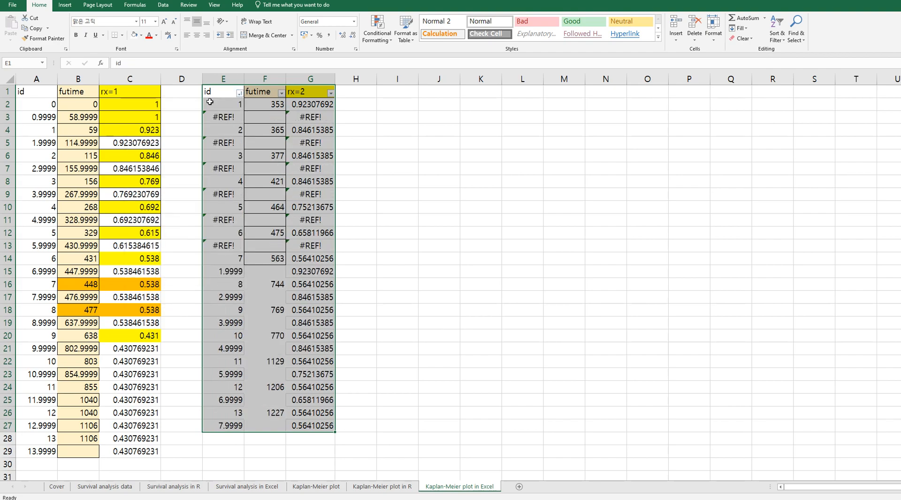
Undo the id sort and paste E2:G27 over itself as values to replace the formulas
left_click_drag(209, 102, 310, 425)
right_click(235, 148)
left_click(256, 164)
right_click(263, 165)
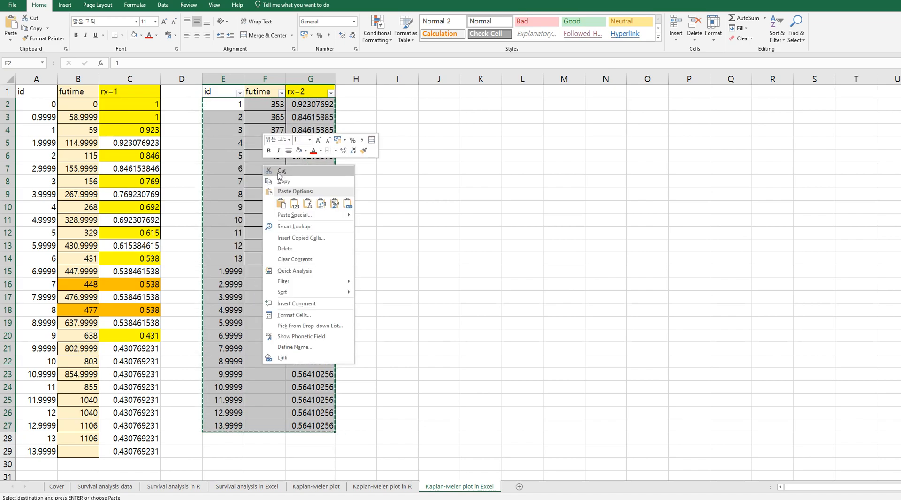
key("Escape")
Sort the rx=2 table by id from smallest to largest
left_click(239, 92)
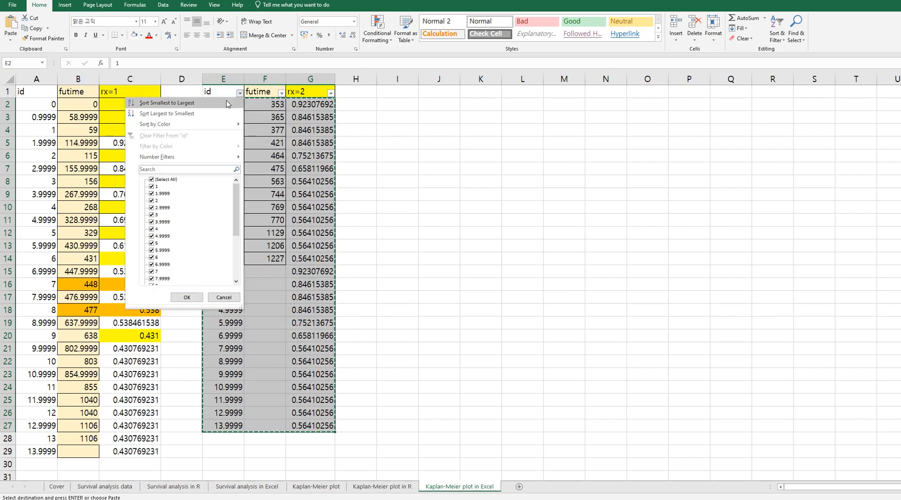
left_click(227, 103)
left_click(237, 155)
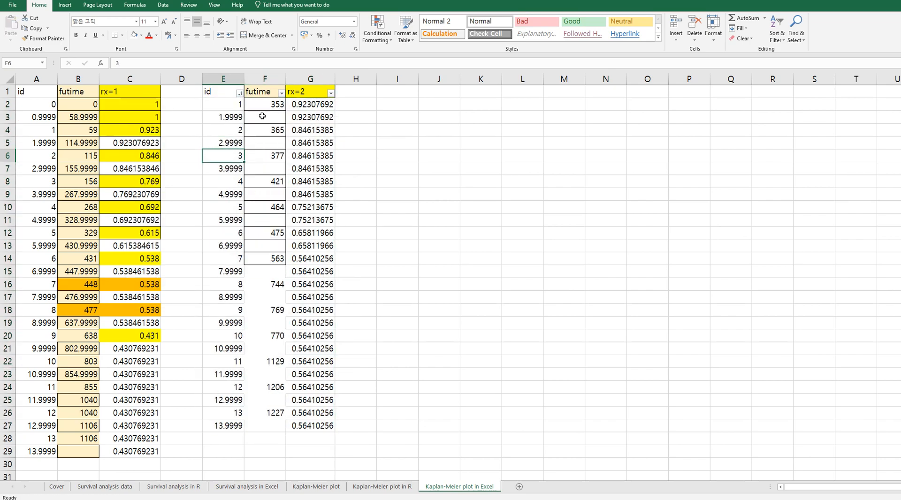
Enter the formula =F4-0.0001 in F3, the first blank futime cell of the rx=2 group
left_click(262, 116)
type("=")
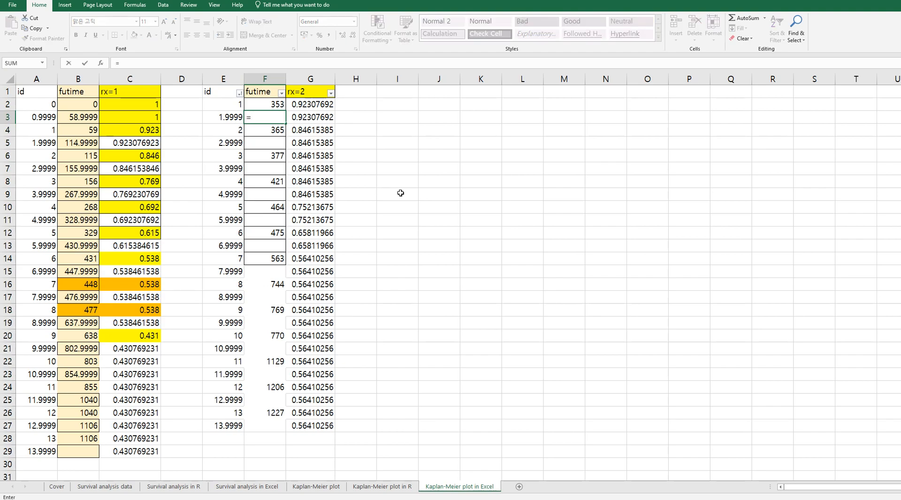
key("Down")
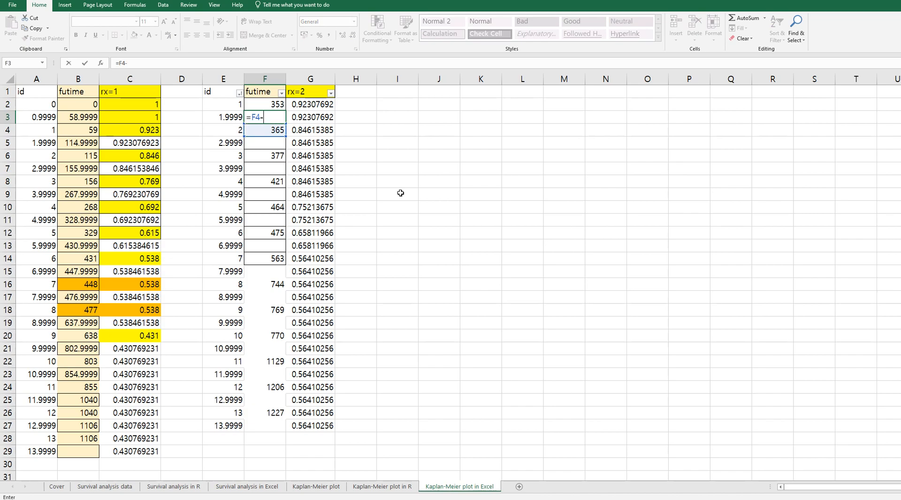
type("-0.0001")
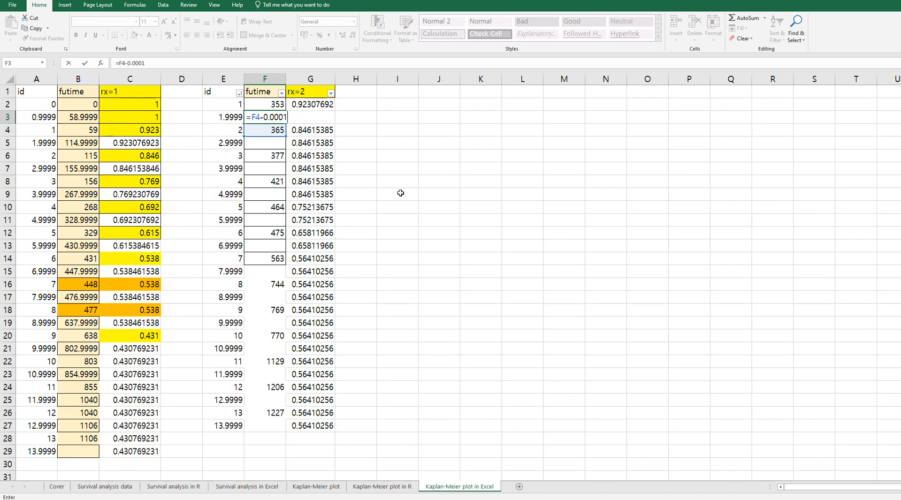
key("Return")
Copy the F3 formula into every other blank rx=2 futime cell from F5 through F25
key("shift+Up")
key("ctrl+c")
key("Down")
key("ctrl+v")
key("Down")
key("Down")
key("ctrl+v")
key("Down")
key("Down")
key("ctrl+v")
key("Down")
key("Down")
key("ctrl+v")
key("Down")
key("Down")
key("ctrl+v")
key("Down")
key("Down")
key("ctrl+v")
key("Down")
key("Down")
key("ctrl+v")
key("Down")
key("Down")
key("ctrl+v")
key("Down")
key("Down")
key("ctrl+v")
key("Down")
key("Down")
key("ctrl+v")
key("Down")
key("Down")
key("ctrl+v")
key("Down")
key("Down")
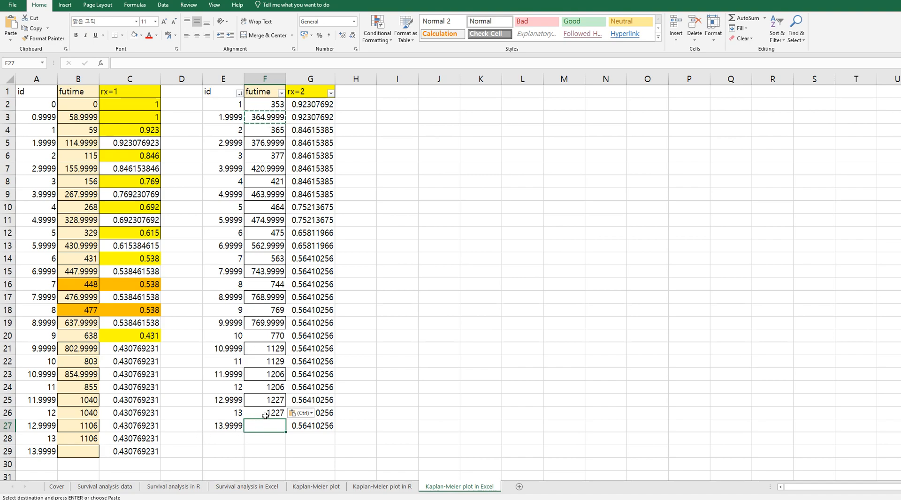
Set the last futime of both groups to 1300, in B29 and F27
left_click(85, 449)
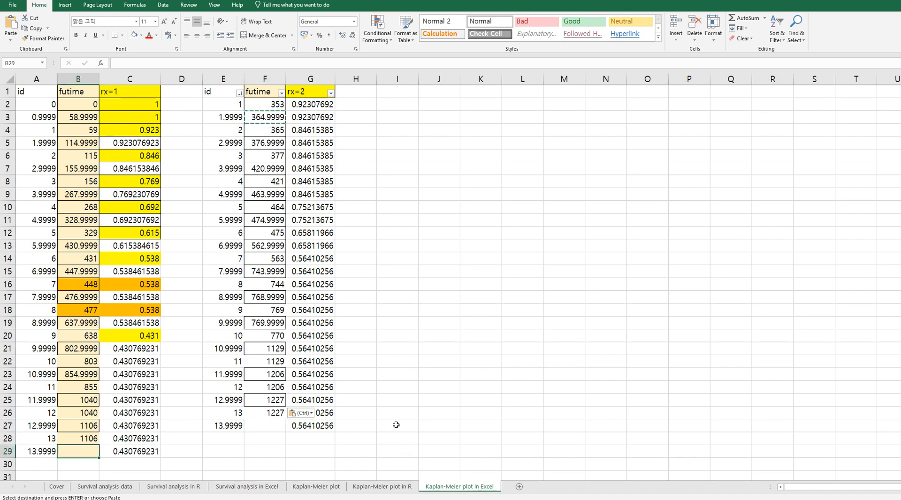
type("13")
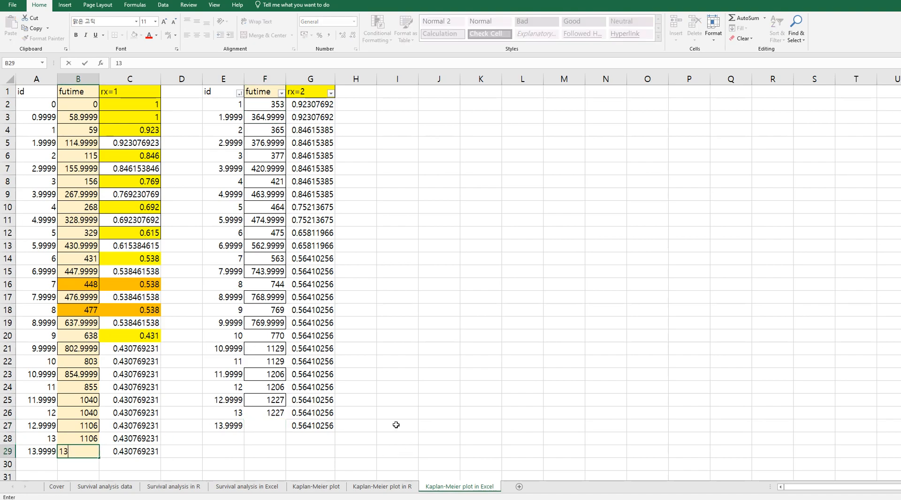
type("00")
key("Return")
key("Up")
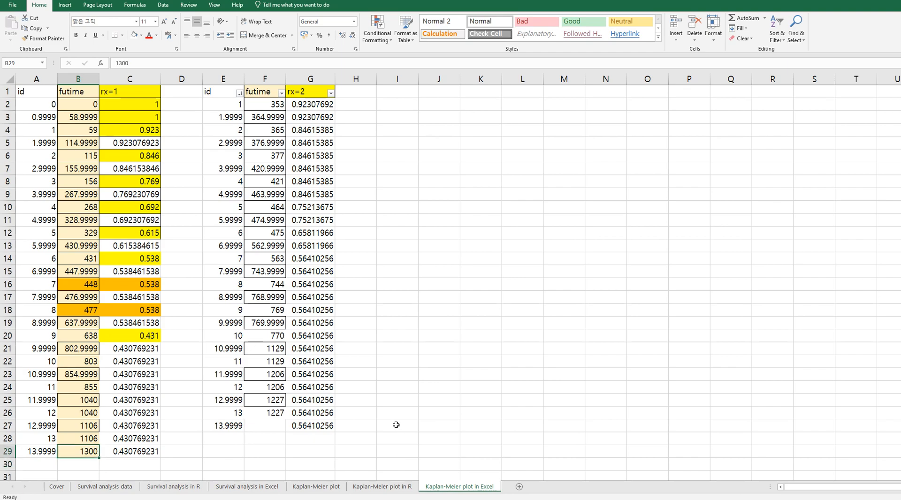
left_click(277, 426)
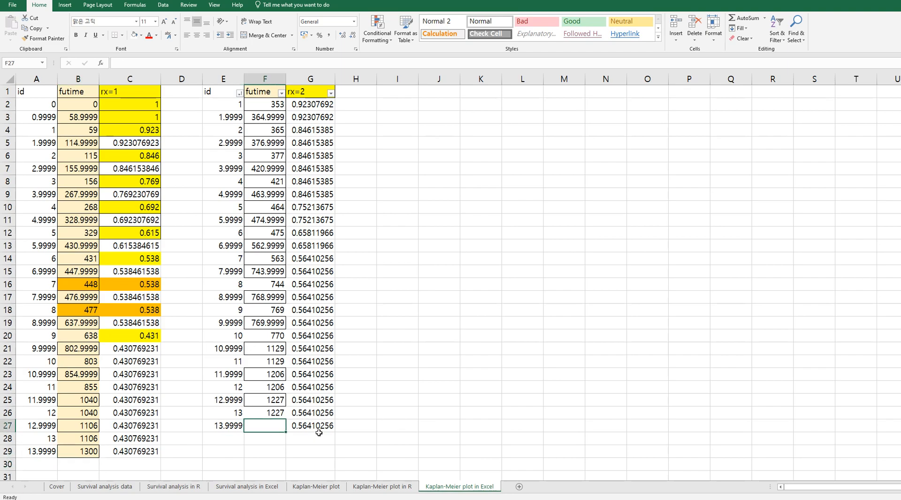
type("1300")
key("Return")
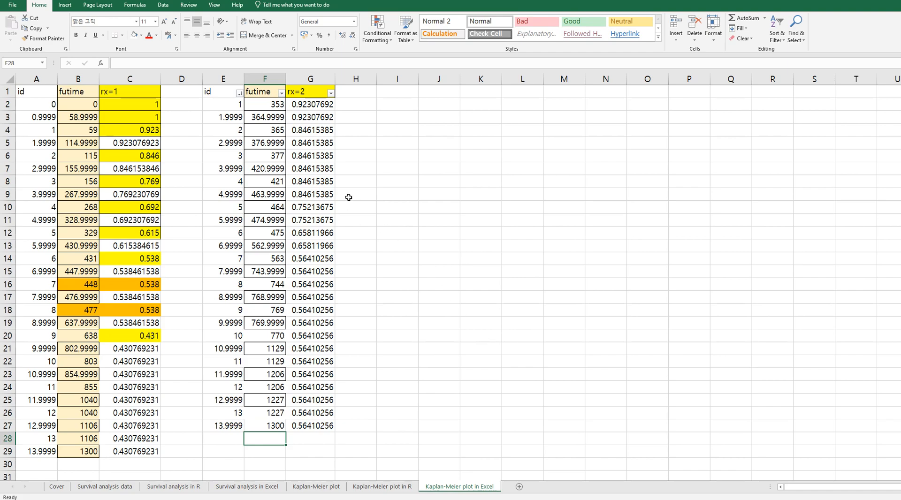
Remove the filters from the rx=2 table
left_click(796, 29)
left_click(777, 29)
left_click(778, 29)
left_click(781, 82)
Move the rx=2 data block E2:G27 down two rows to E4:G29
left_click(239, 110)
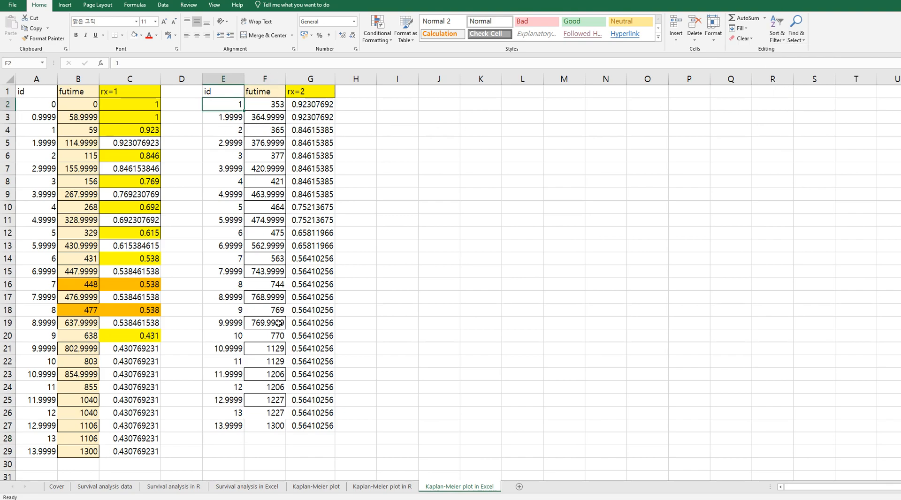
left_click(302, 426, "shift")
left_click_drag(303, 435, 302, 452)
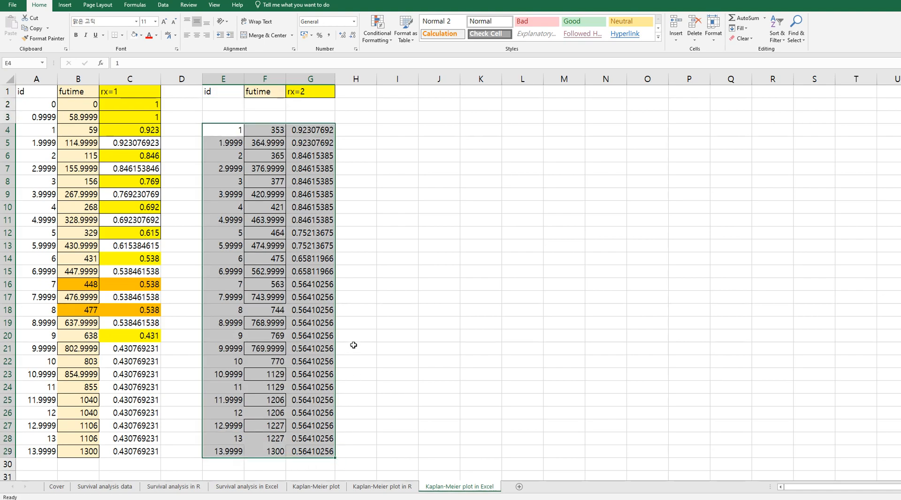
Enter the starting ids 0 in E2 and 0.999 in E3 for the rx=2 group
mouse_move(223, 104)
left_mouse_down()
mouse_move(233, 117)
mouse_move(235, 105)
left_mouse_up()
type("0")
key("Return")
type("0.99")
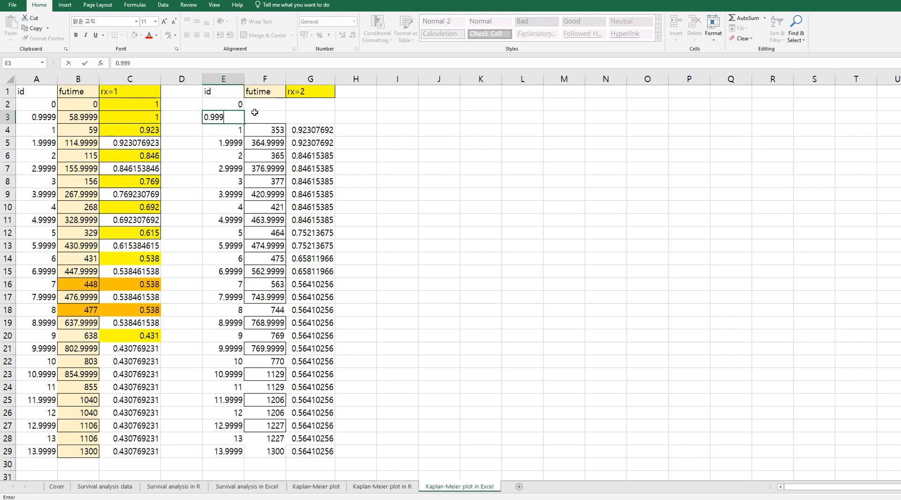
key("Return")
Enter the rx=2 starting futime values, 0 in F2 and =F4-0.0001 in F3
key("Up")
key("Up")
key("Right")
type("0")
key("Return")
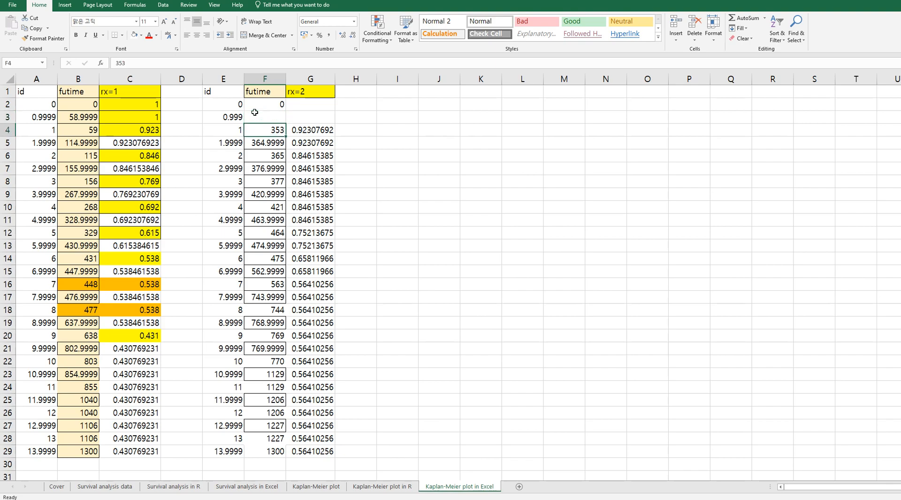
type("=")
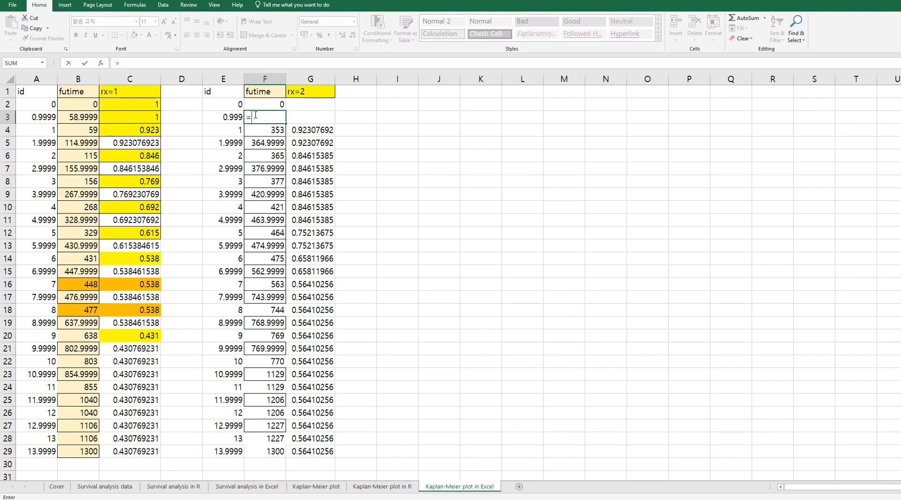
left_click(262, 129)
type("-0.0001")
key("Return")
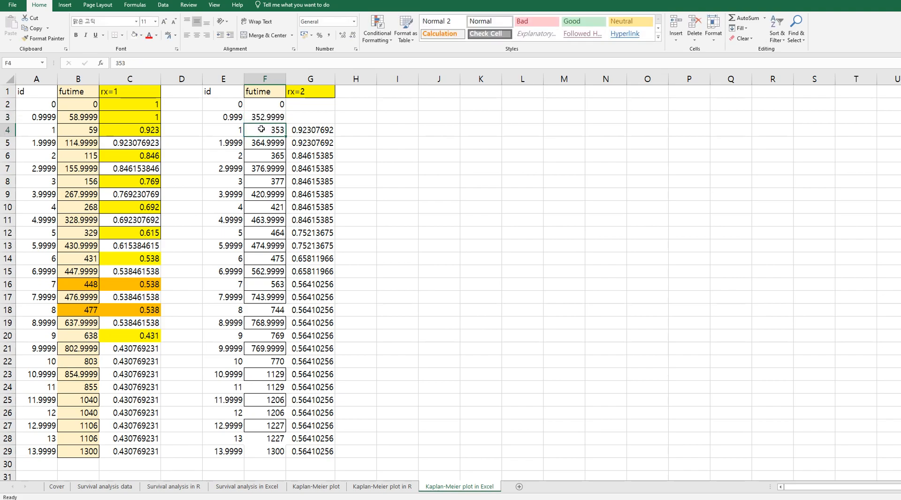
Enter a survival value of 1 in both G2 and G3 of the rx=2 column
key("Up")
key("Up")
key("Right")
type("1")
key("Return")
type("1")
key("Return")
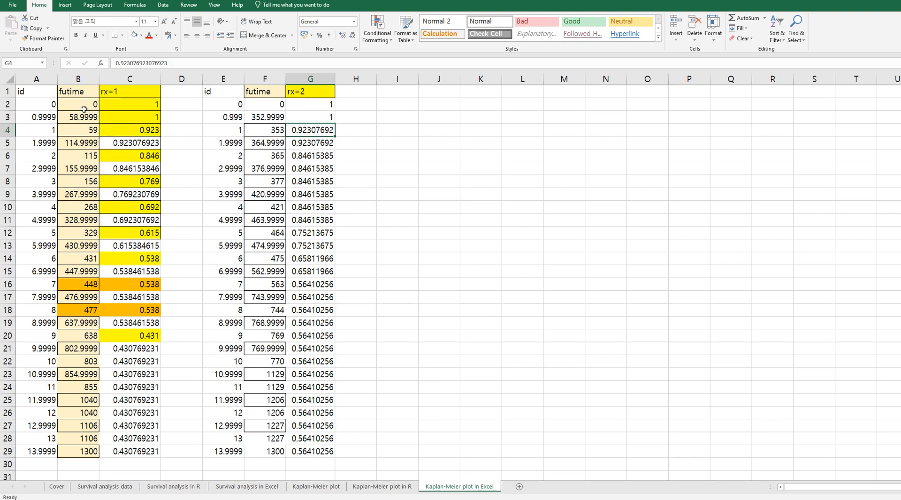
Create a scatter chart with straight lines and no markers from the rx=1 data B1:C29 and place it beside the tables
left_click_drag(77, 92, 141, 451)
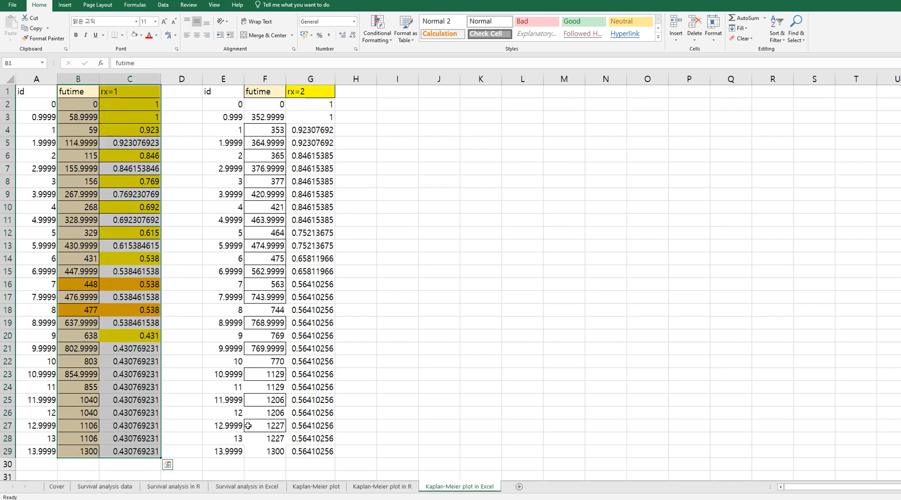
left_click(65, 5)
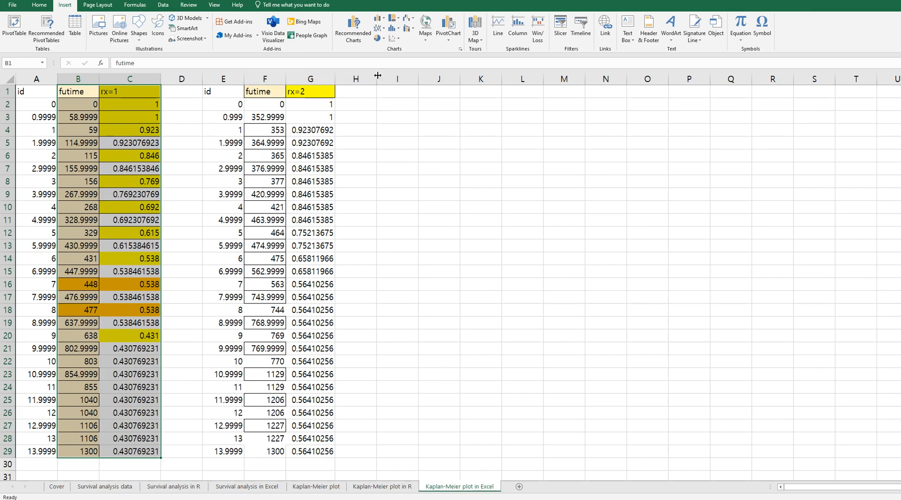
left_click(393, 38)
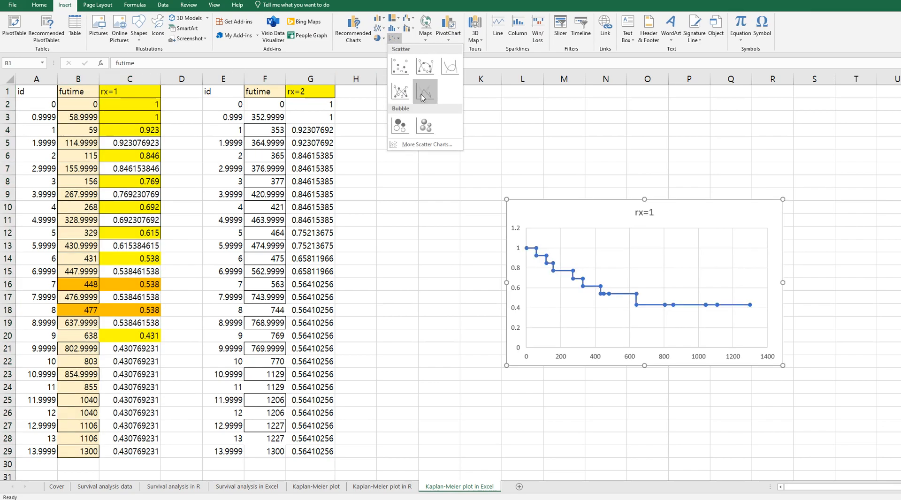
left_click(423, 98)
left_click_drag(541, 209, 411, 104)
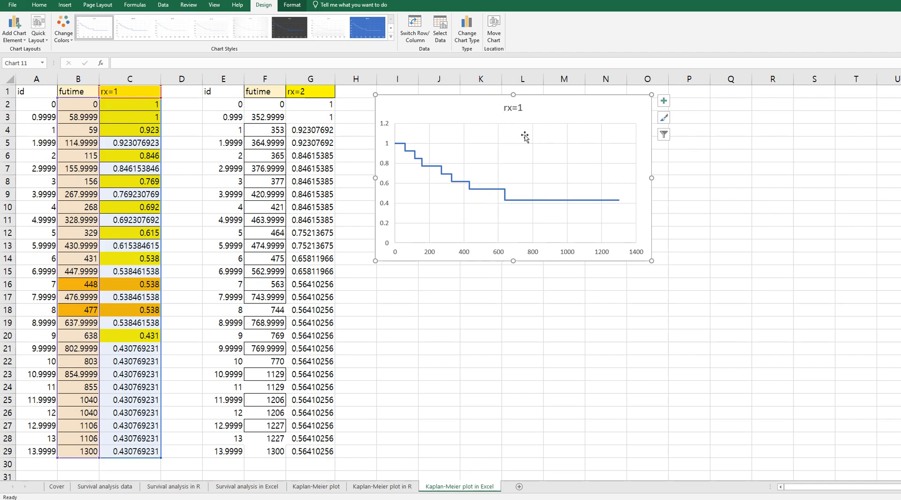
left_click(443, 329)
Create a matching straight-line scatter chart from the rx=2 data F1:G29 and place it below the rx=1 chart
left_click_drag(264, 92, 343, 464)
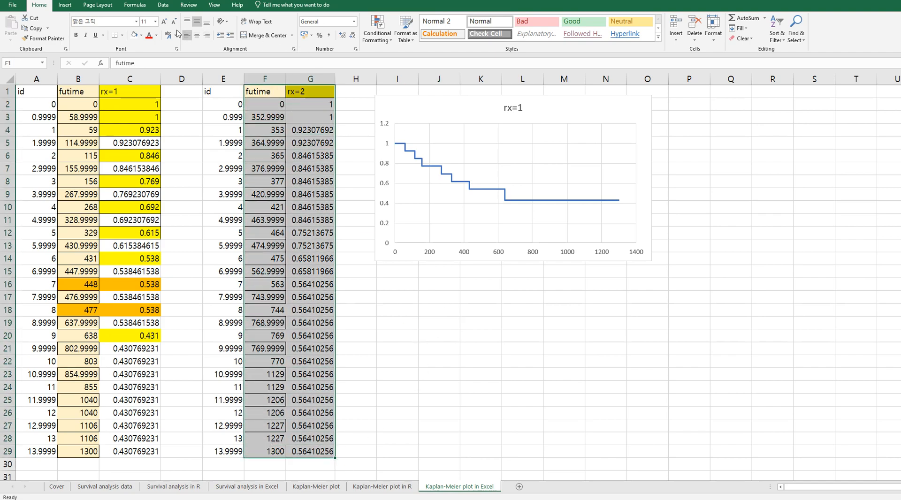
left_click(65, 5)
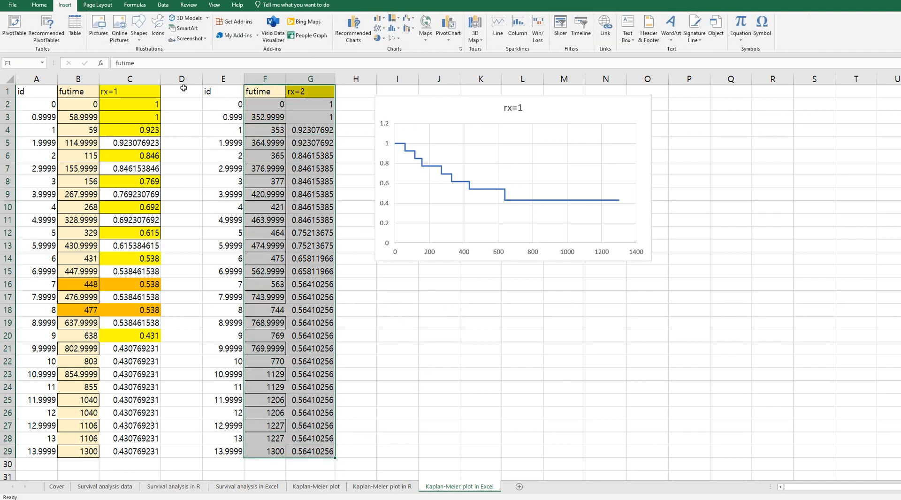
left_click(393, 37)
left_click(427, 95)
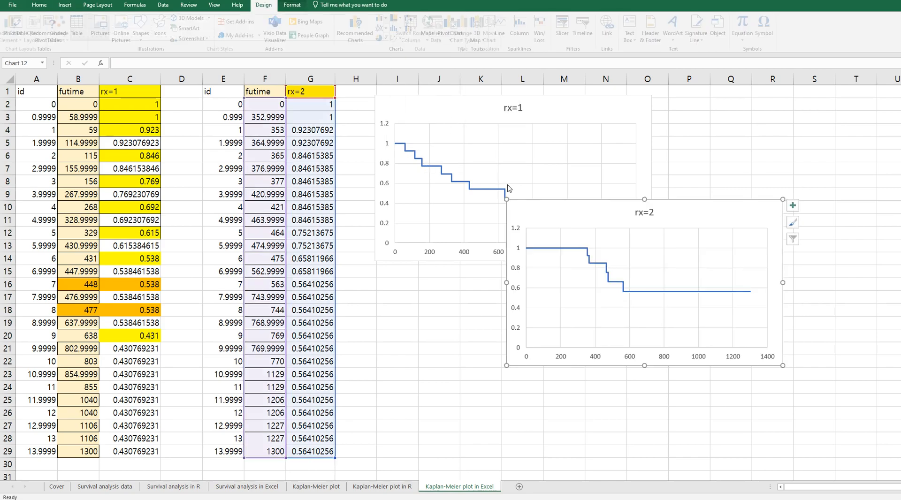
left_click_drag(538, 204, 403, 283)
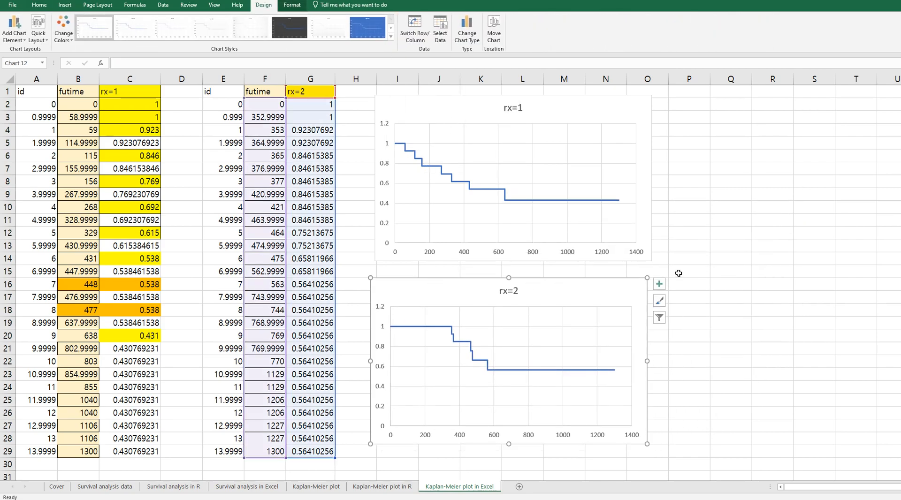
left_click(679, 273)
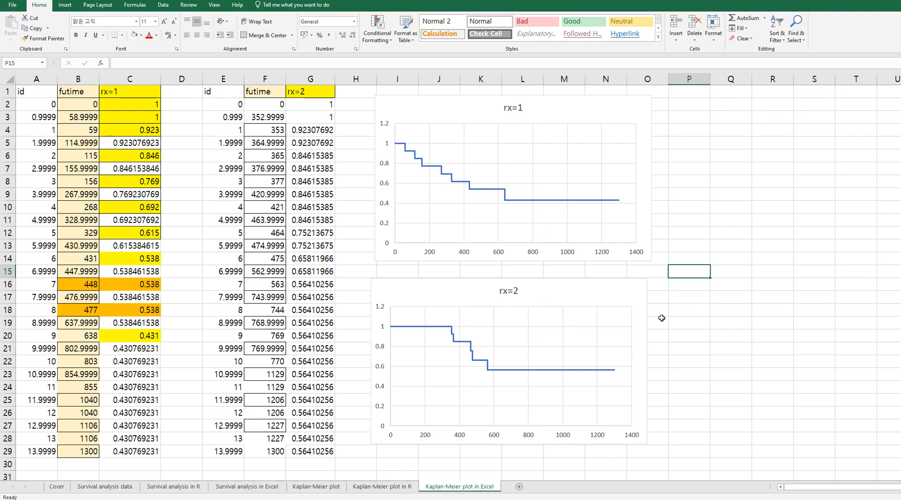
Shift the rx=1 and rx=2 charts closer to the data so they start next to column G
left_click_drag(543, 108, 509, 103)
left_click_drag(534, 287, 506, 282)
left_click(689, 323)
Duplicate the rx=1 chart and place the copy beside the two charts, starting around column O
left_click(612, 107)
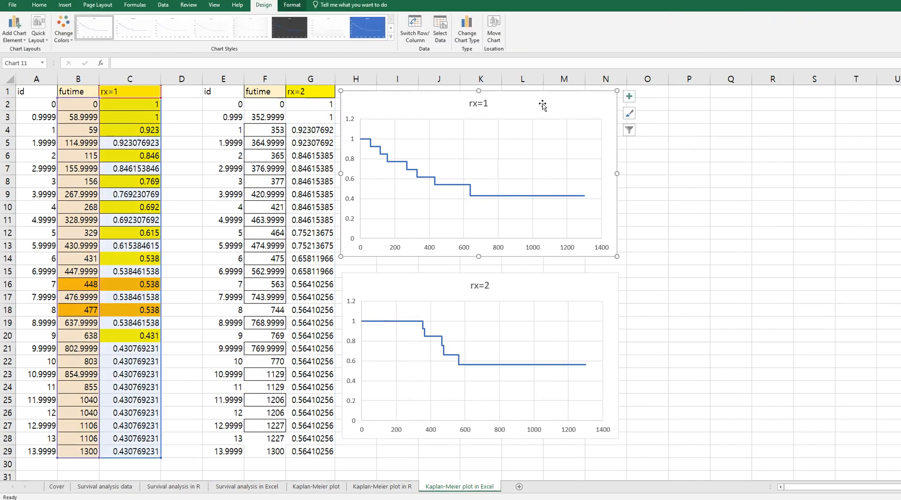
key("ctrl+c")
left_click(663, 96)
key("ctrl+v")
left_click_drag(670, 101, 625, 210)
left_click(685, 336)
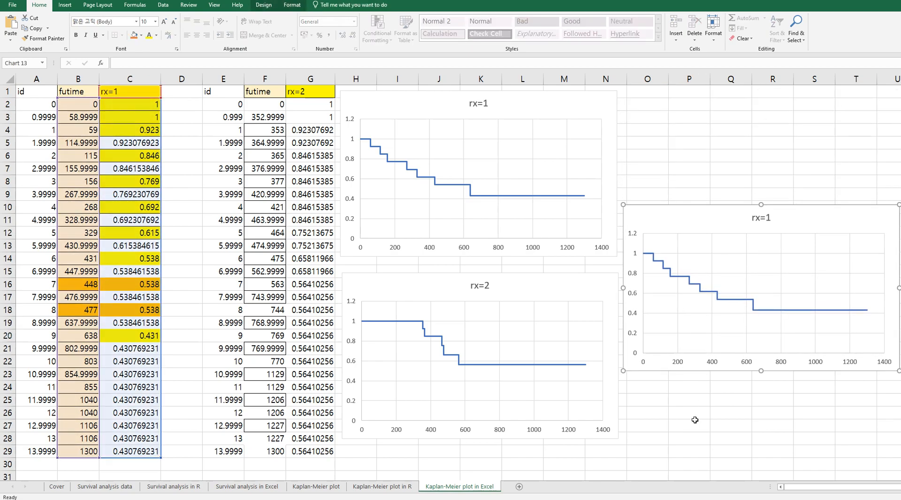
left_click(695, 420)
Try pasting the rx=2 chart's series into the copied rx=1 chart, and undo the paste
left_click(579, 286)
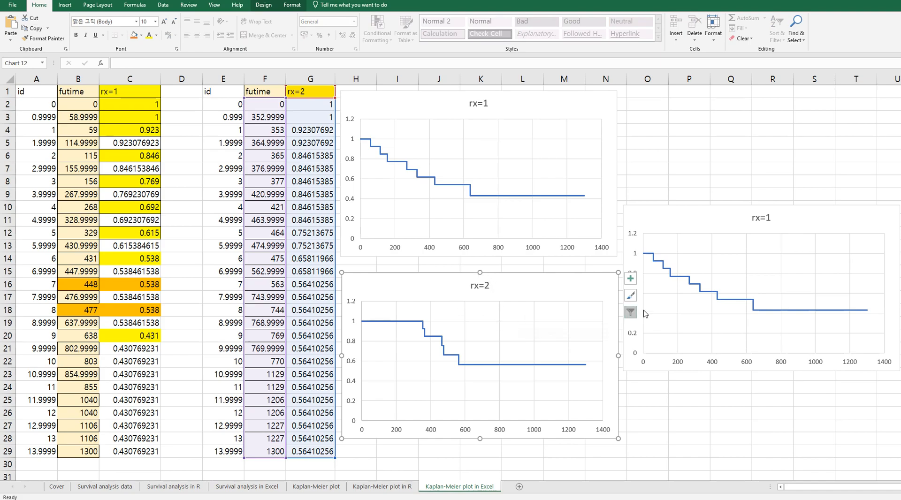
left_click(675, 217, "ctrl")
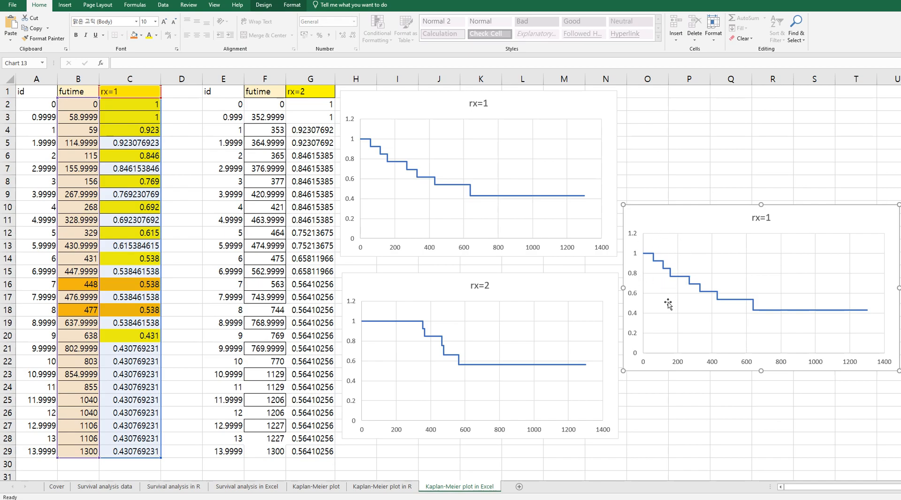
key("ctrl+v")
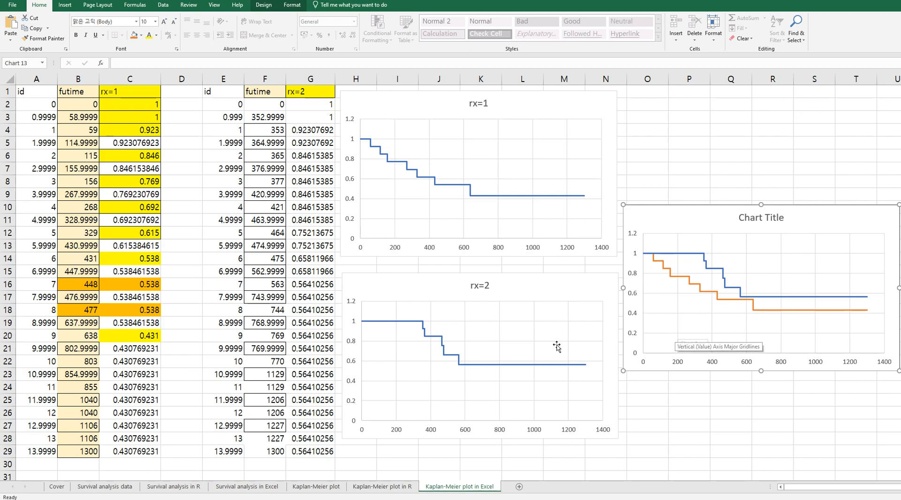
left_click(698, 412)
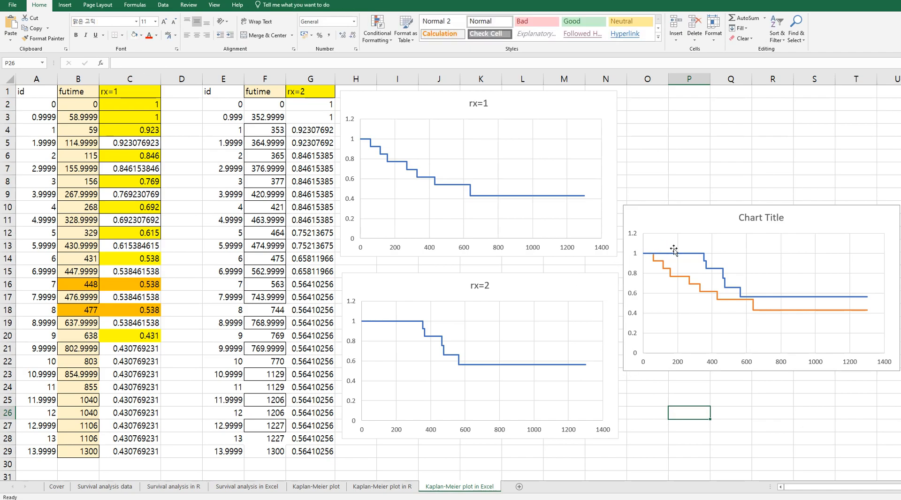
key("ctrl+z")
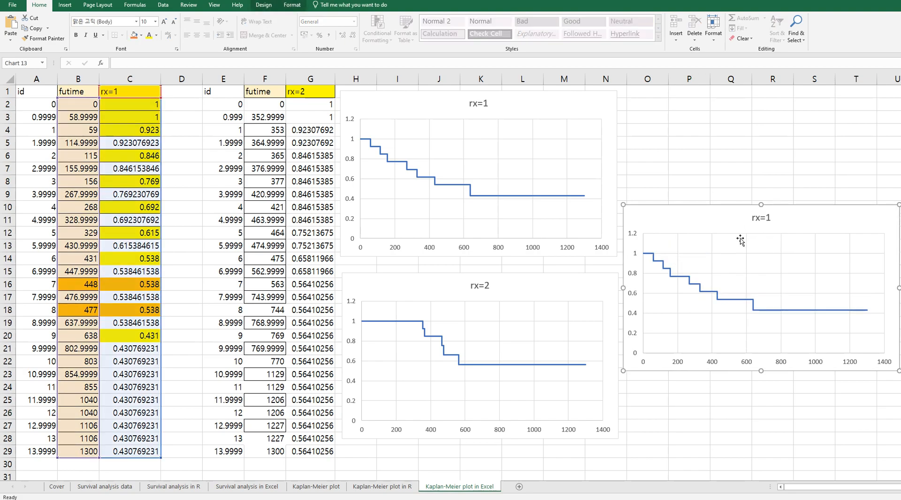
Add a legend at the Top of the rx=2 chart and delete its chart title
left_click(679, 433)
left_click(566, 294)
left_click(264, 5)
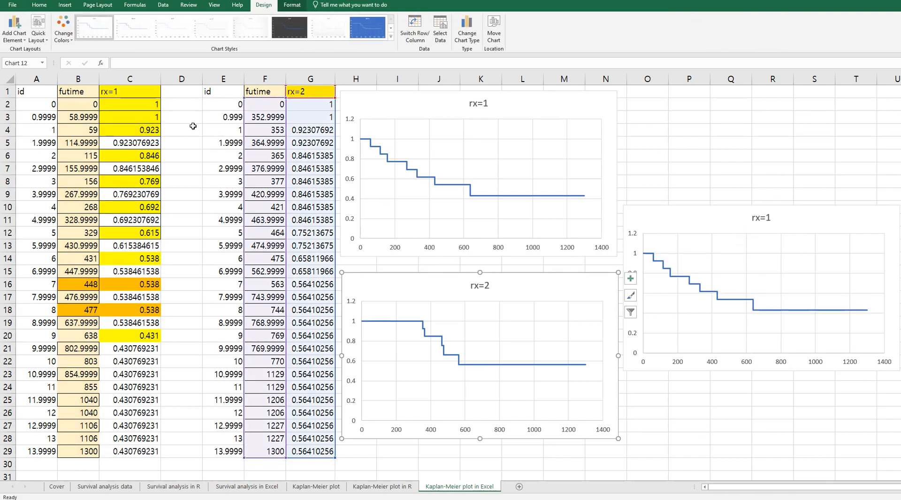
left_click(33, 44)
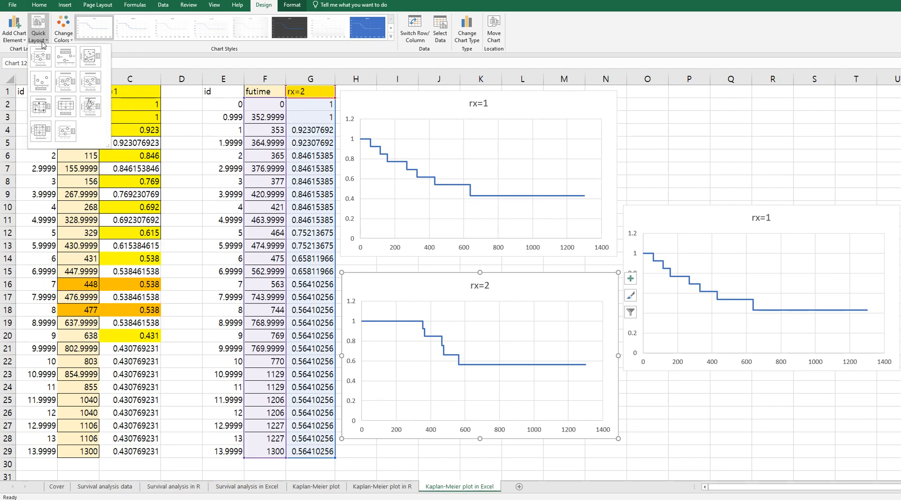
left_click(21, 37)
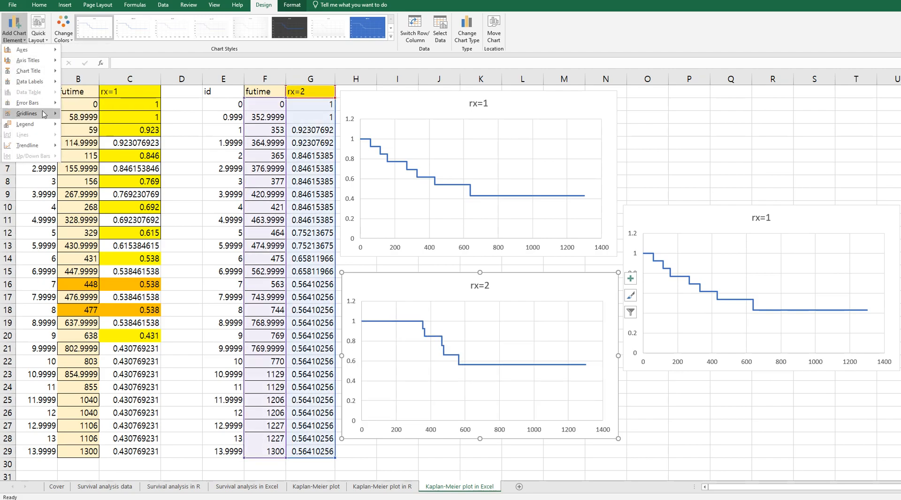
mouse_move(43, 124)
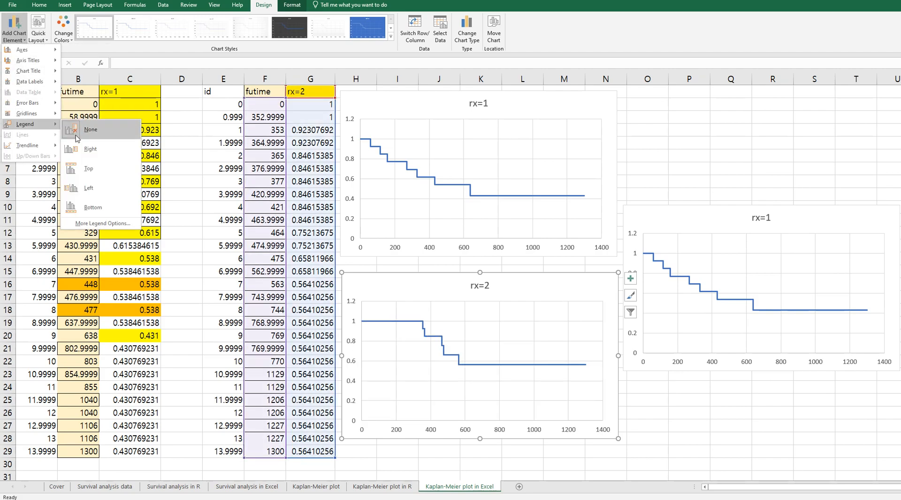
left_click(104, 169)
left_click(488, 288)
key("Delete")
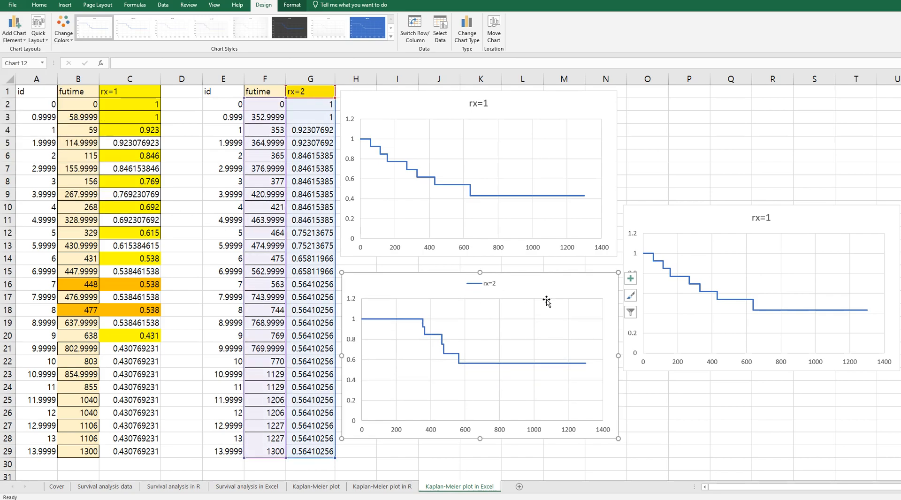
Copy the rx=2 chart and paste it into the copied rx=1 chart to combine both survival curves
left_click(687, 401)
left_click(577, 285)
key("ctrl+c")
left_click(655, 219)
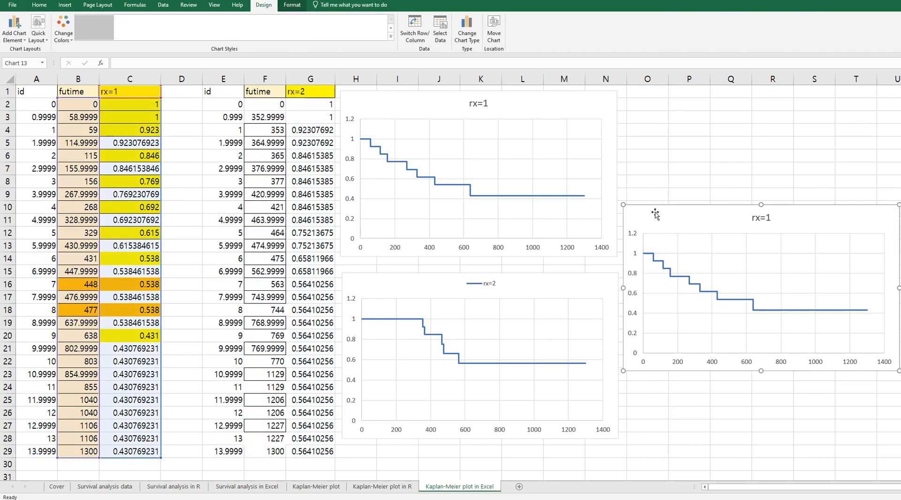
key("ctrl+v")
left_click(731, 425)
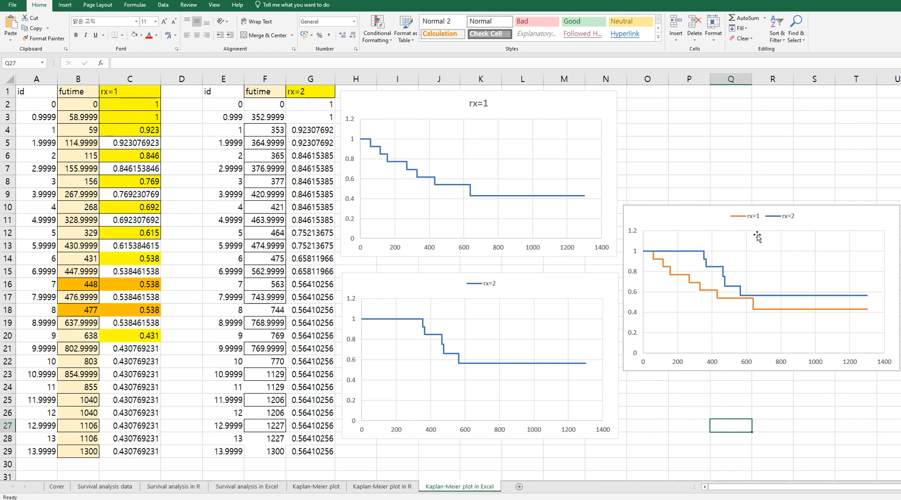
Copy the combined chart to the Kaplan-Meier plot in R sheet and position it beside the R plot
left_click(653, 214)
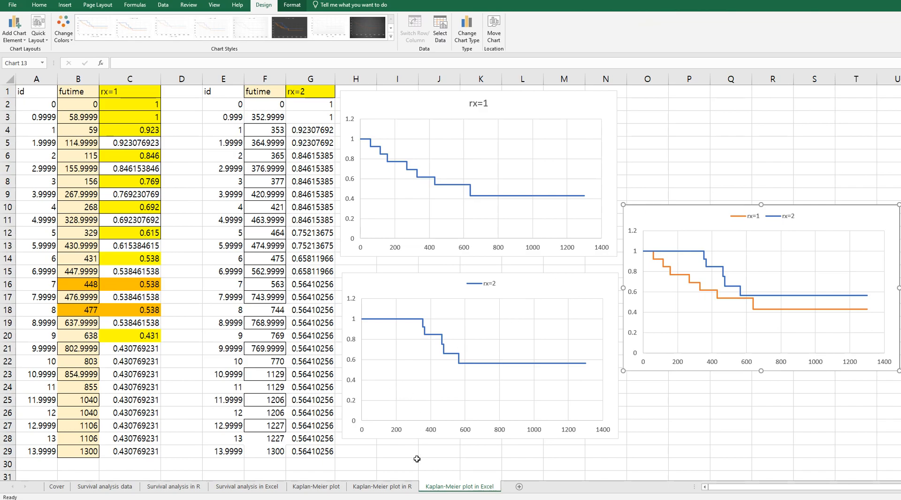
left_click(382, 487)
left_click_drag(582, 177, 555, 158)
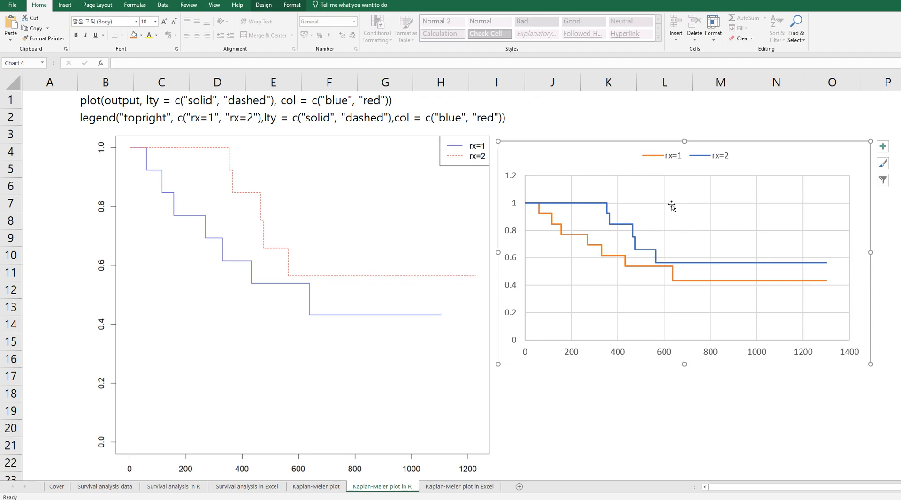
Set the outline colour of the rx=1 series in the combined chart to theme blue
left_click(617, 257)
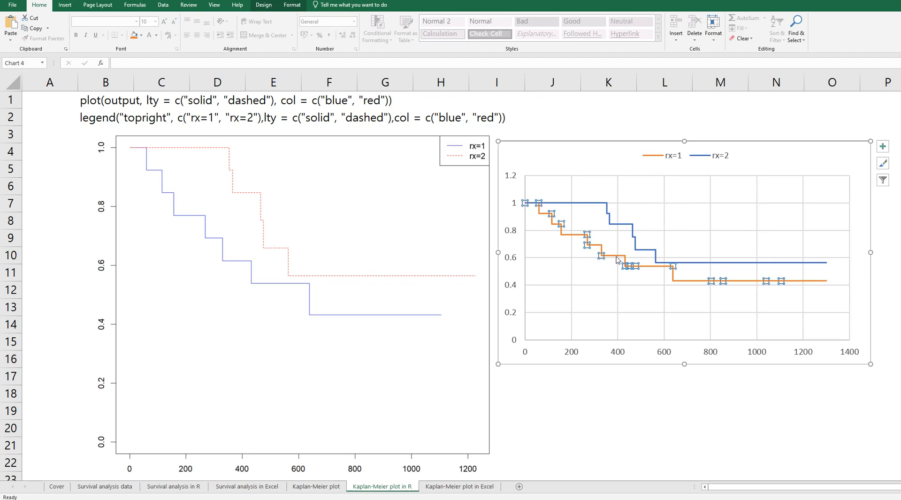
right_click(617, 257)
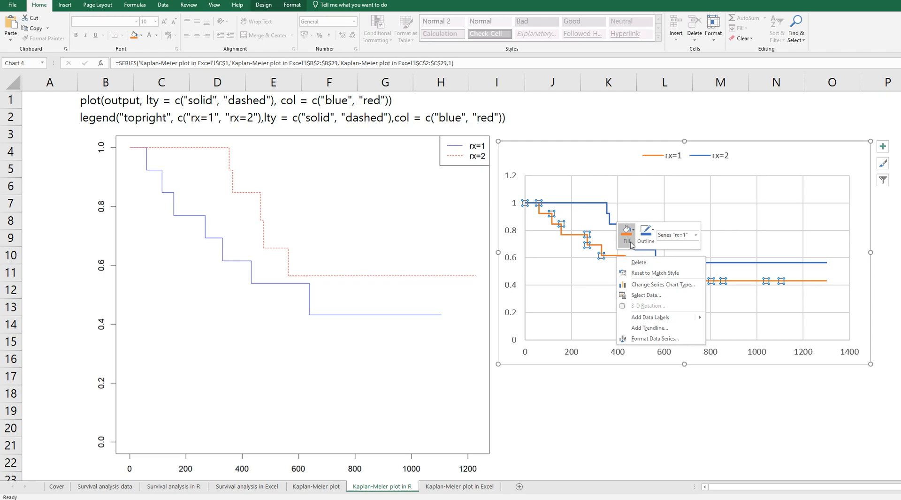
left_click(631, 243)
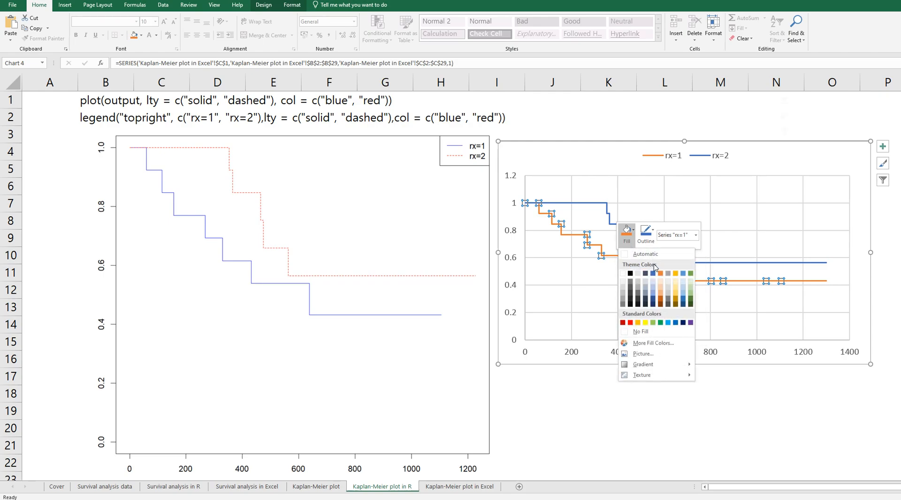
left_click(647, 241)
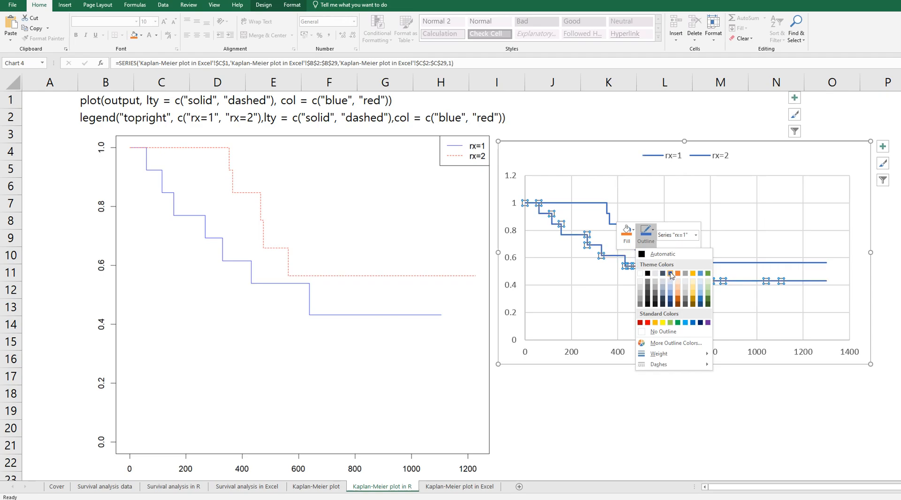
left_click(670, 273)
left_click(610, 219)
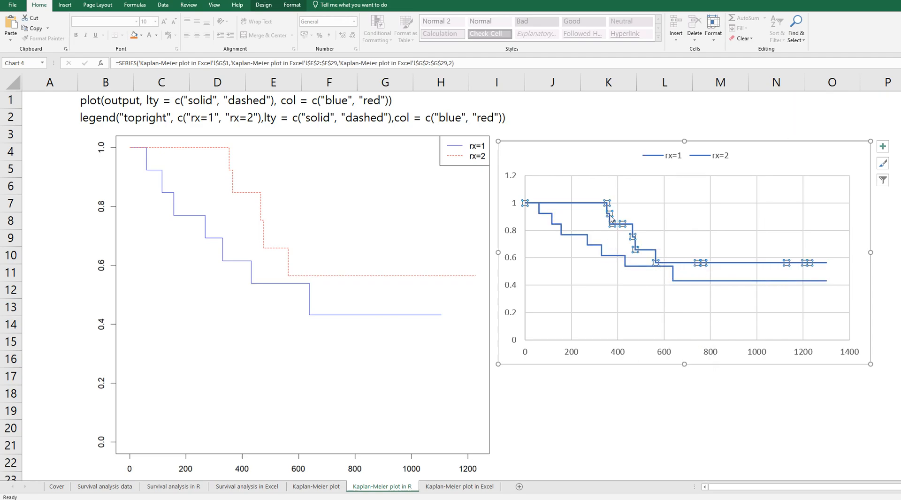
right_click(600, 207)
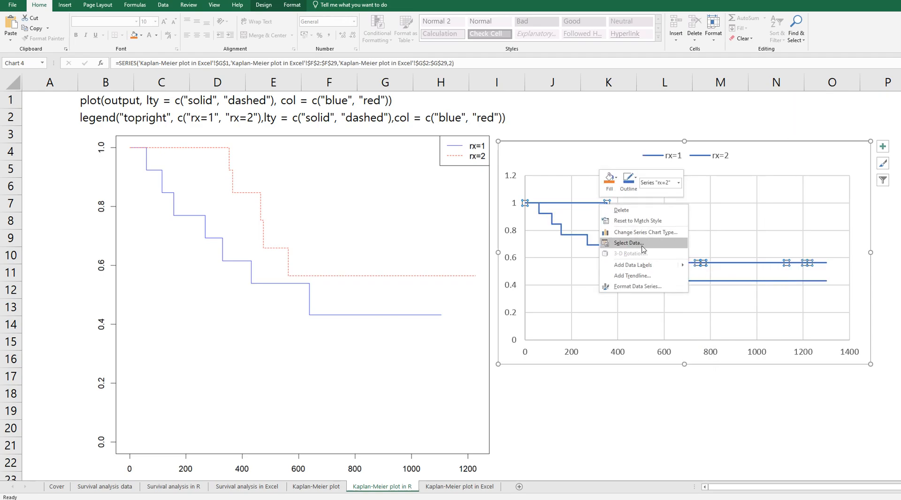
key("Escape")
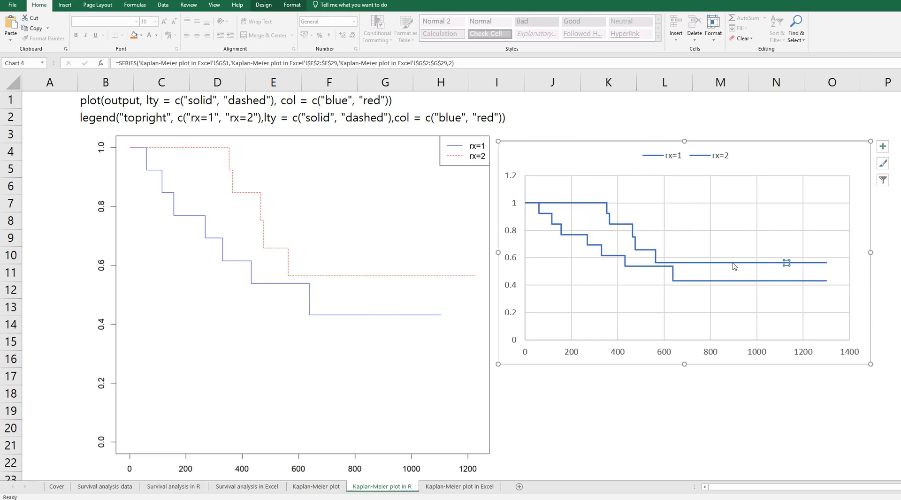
right_click(734, 266)
key("Escape")
Set the outline colour of the rx=2 series in the combined chart to standard red
left_click(633, 239)
key("Escape")
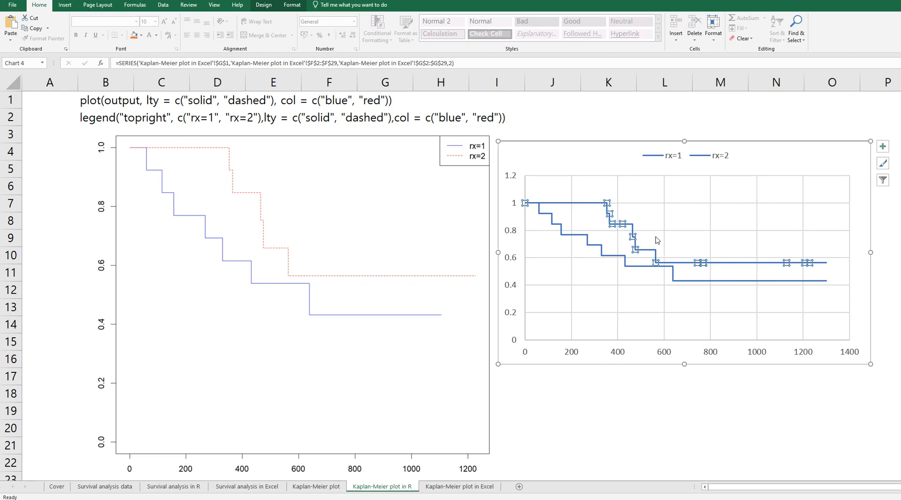
right_click(625, 225)
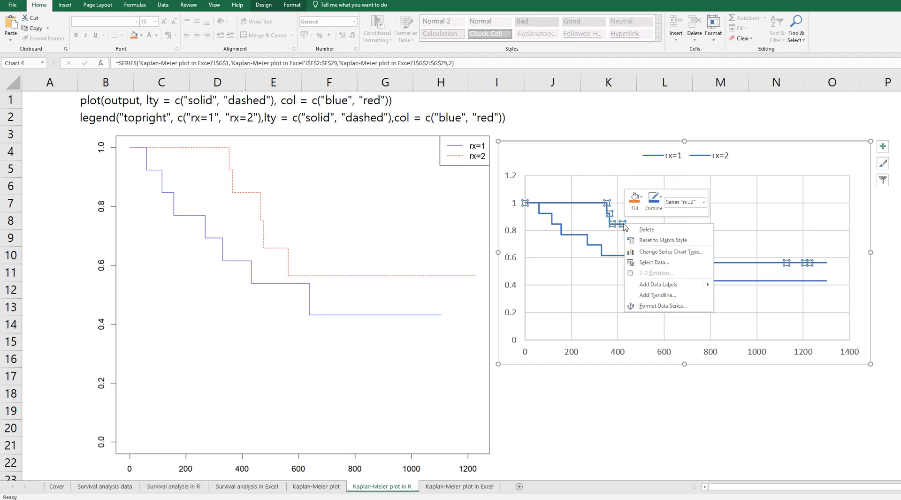
left_click(649, 212)
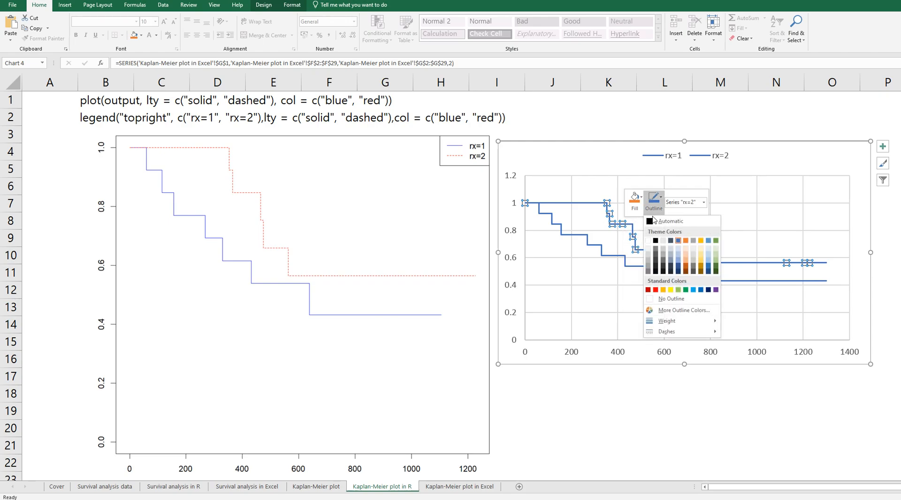
left_click(656, 290)
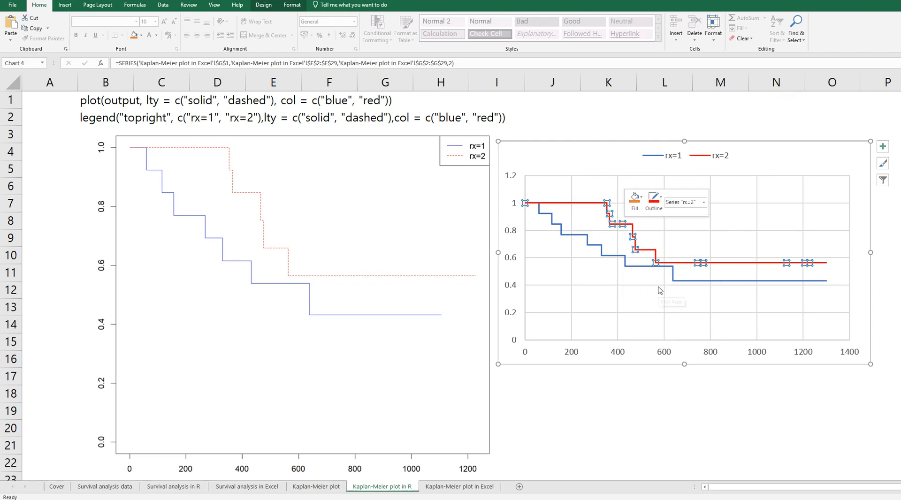
right_click(656, 253)
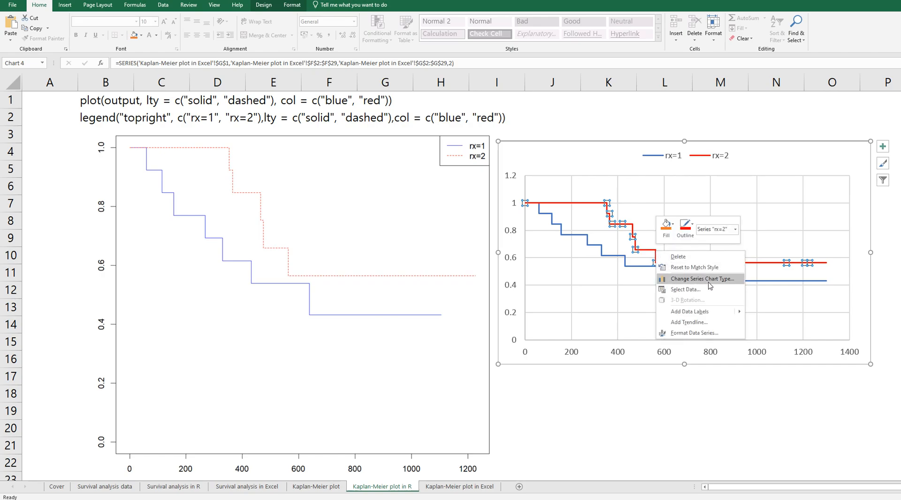
left_click(719, 331)
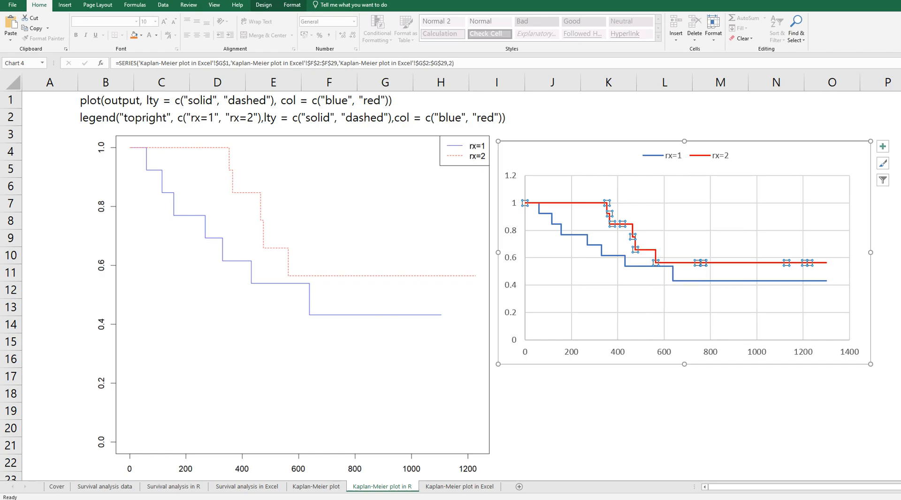
left_click(770, 410)
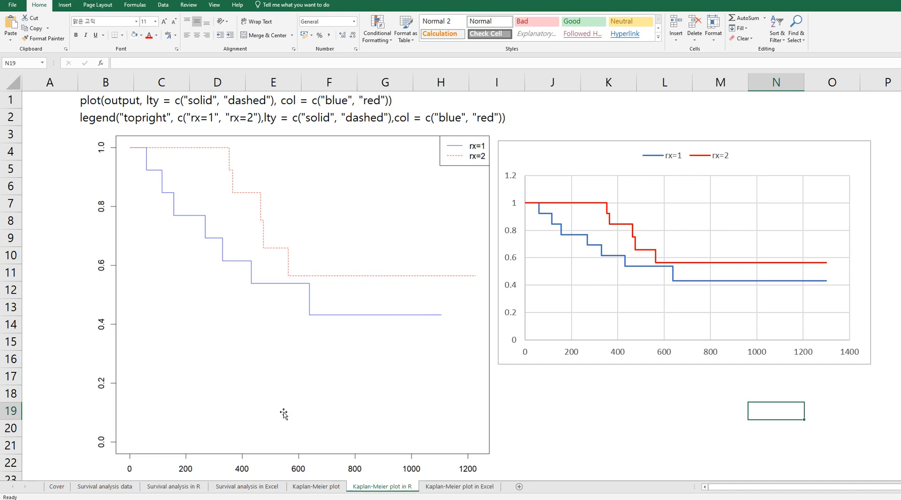
Enlarge the combined chart vertically at both edges so its height roughly matches the R plot beside it
left_click(651, 363)
left_click_drag(684, 364, 684, 452)
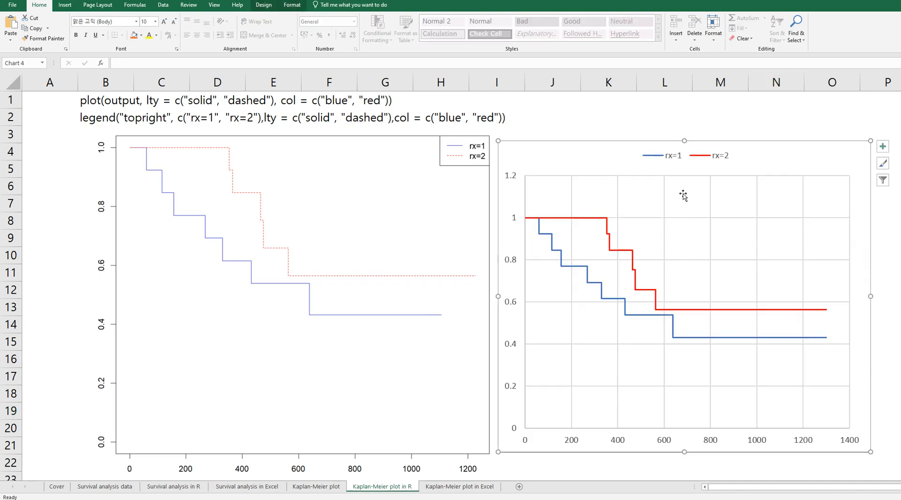
mouse_move(684, 140)
left_mouse_down()
mouse_move(688, 111)
mouse_move(689, 130)
left_mouse_up()
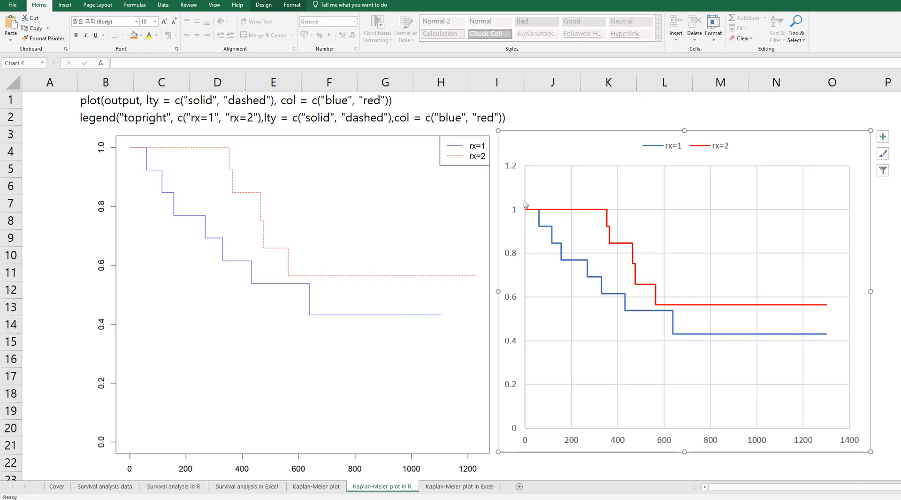
Set the maximum of the combined chart's vertical axis to 1
right_click(516, 214)
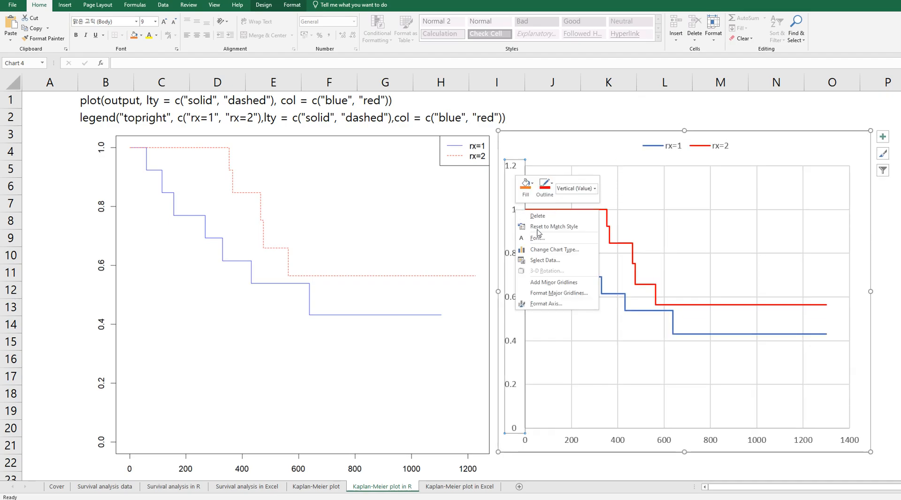
left_click(562, 305)
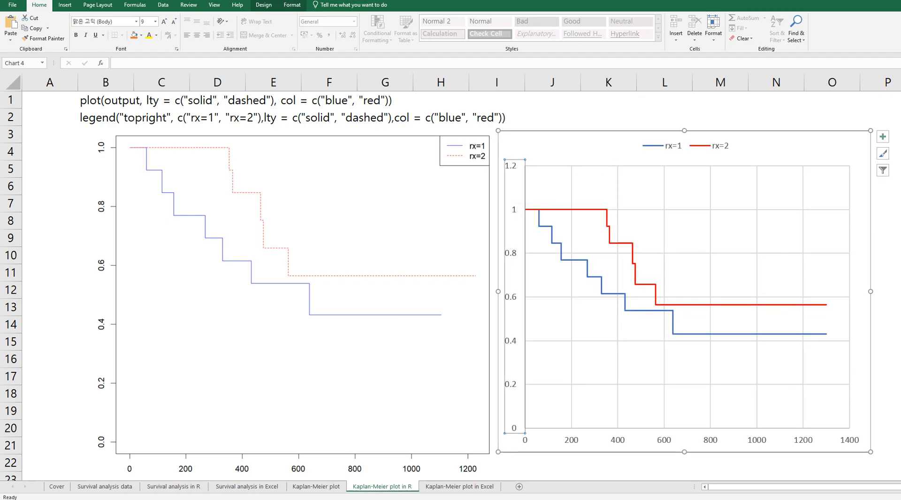
key("Return")
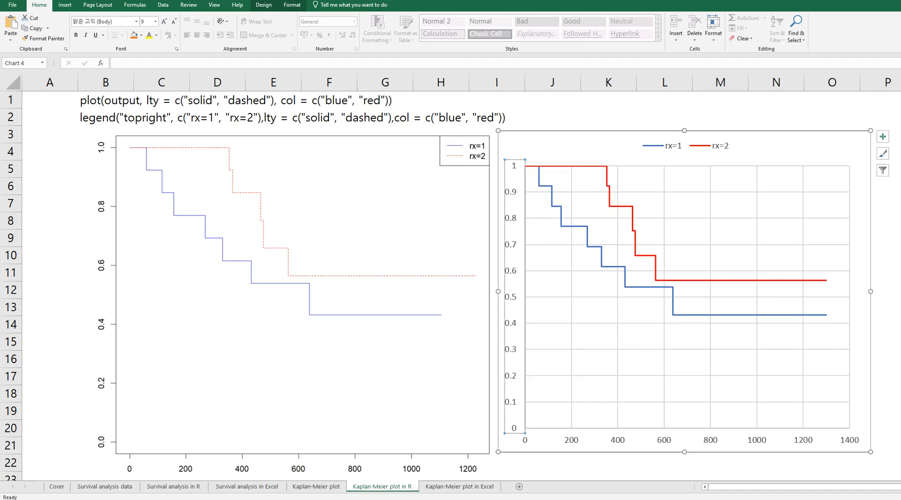
left_click(562, 115)
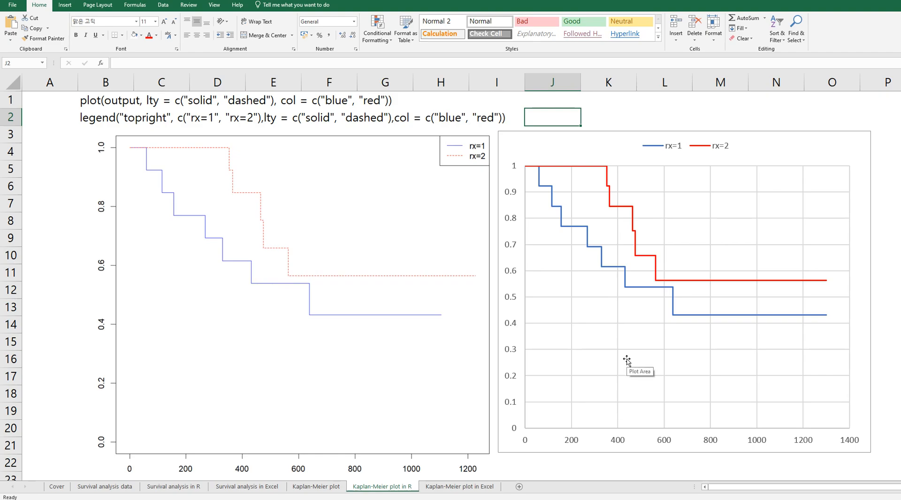
Compare the charts on the Kaplan-Meier plot in Excel sheet with those on the Kaplan-Meier plot in R sheet
left_click(455, 488)
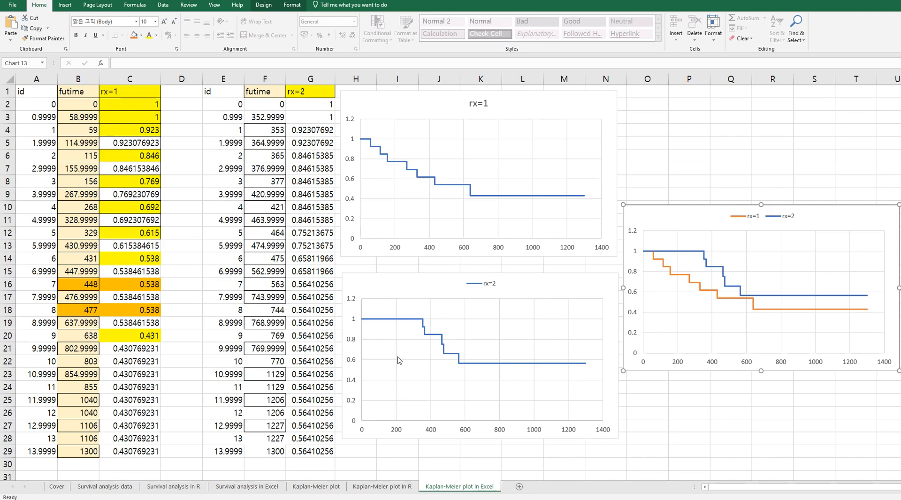
left_click(391, 488)
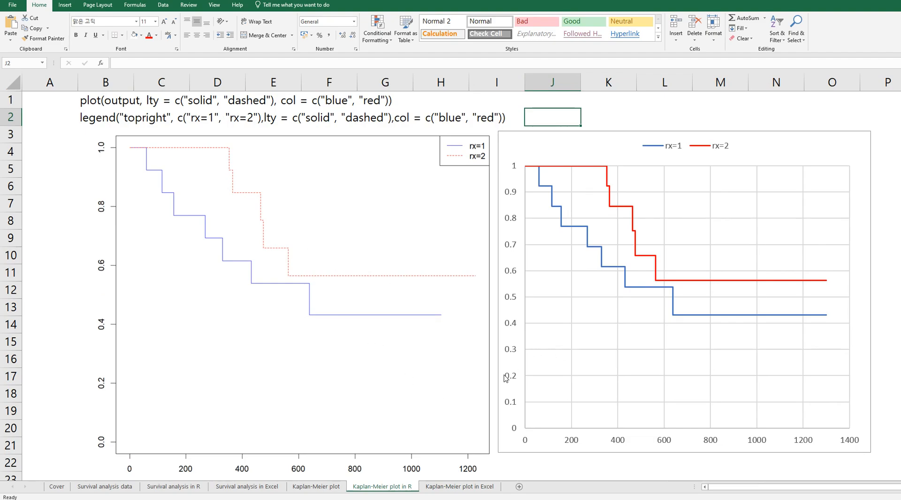
left_click(487, 490)
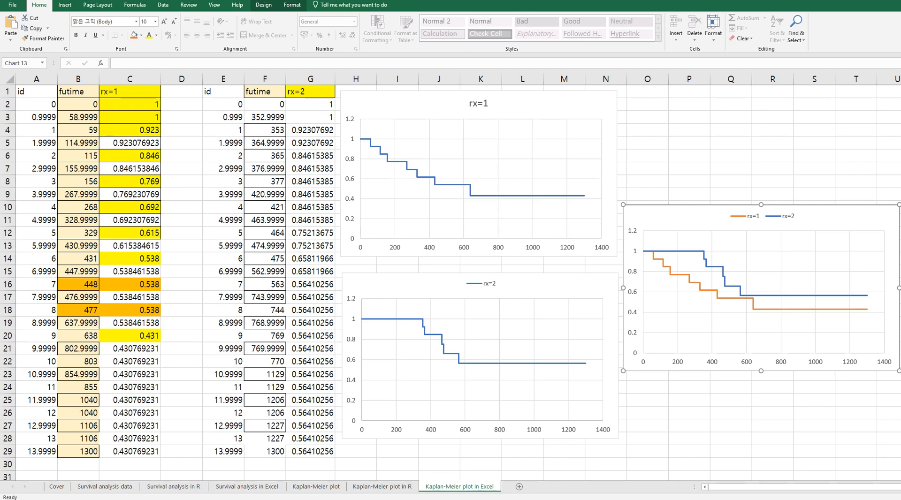
key("Escape")
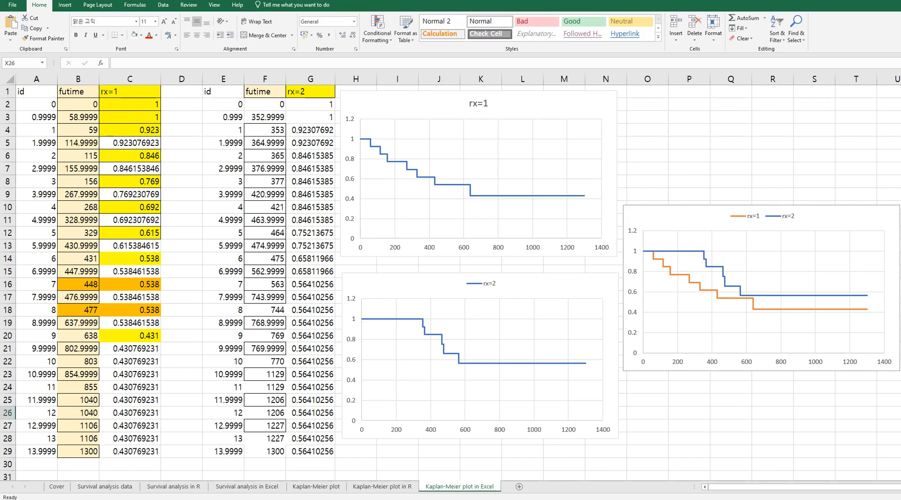